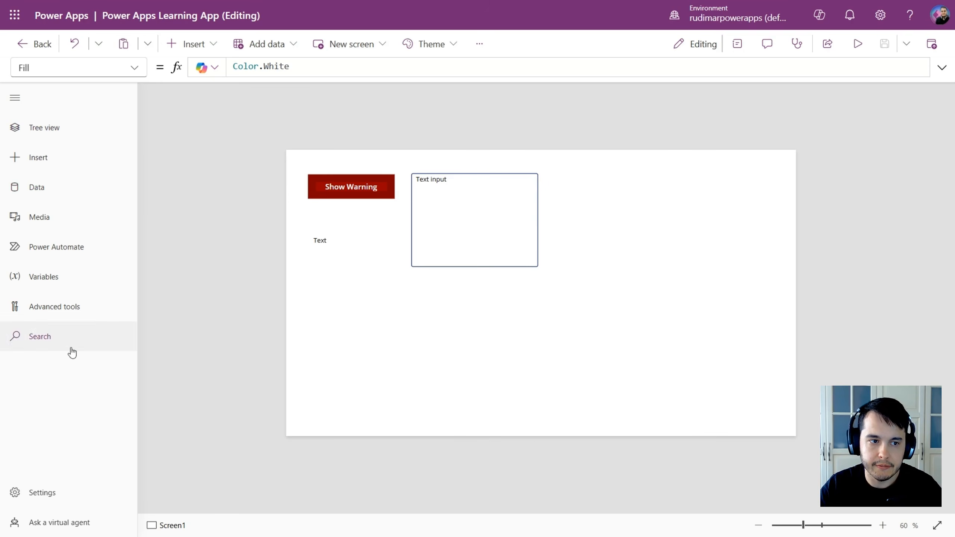
Expand Screen1 in the tree view and inspect its controls Label1, TextInput1 and btnWarnUser one by one.
{"action": "left_click", "coordinate": [14, 100]}
{"action": "left_click", "coordinate": [14, 100]}
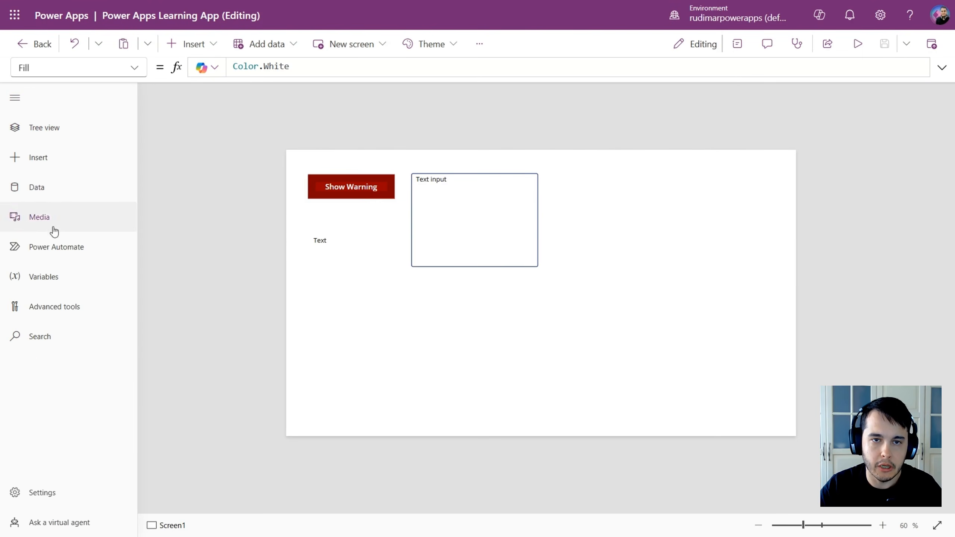
{"action": "left_click", "coordinate": [44, 129]}
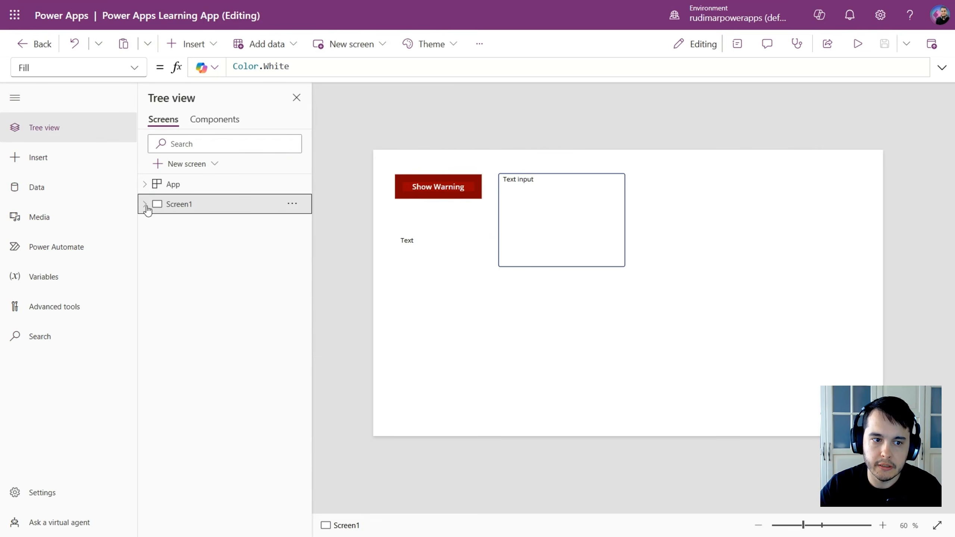
{"action": "left_click", "coordinate": [144, 204]}
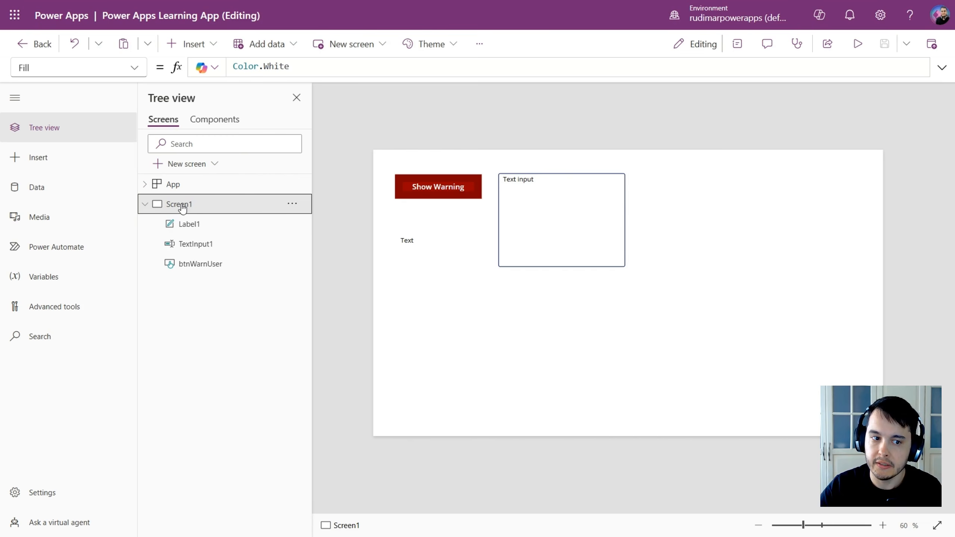
{"action": "left_click", "coordinate": [196, 222]}
{"action": "left_click", "coordinate": [215, 245]}
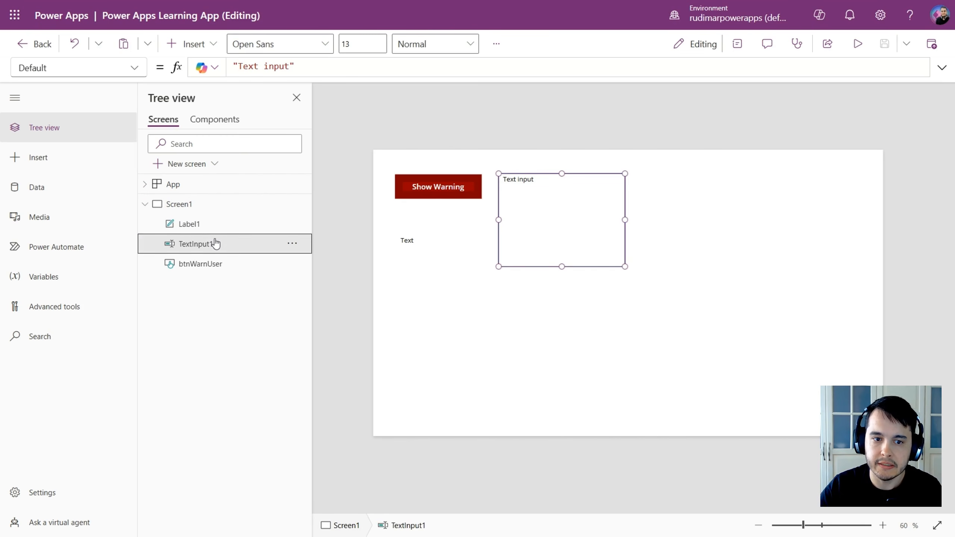
{"action": "left_click", "coordinate": [217, 263]}
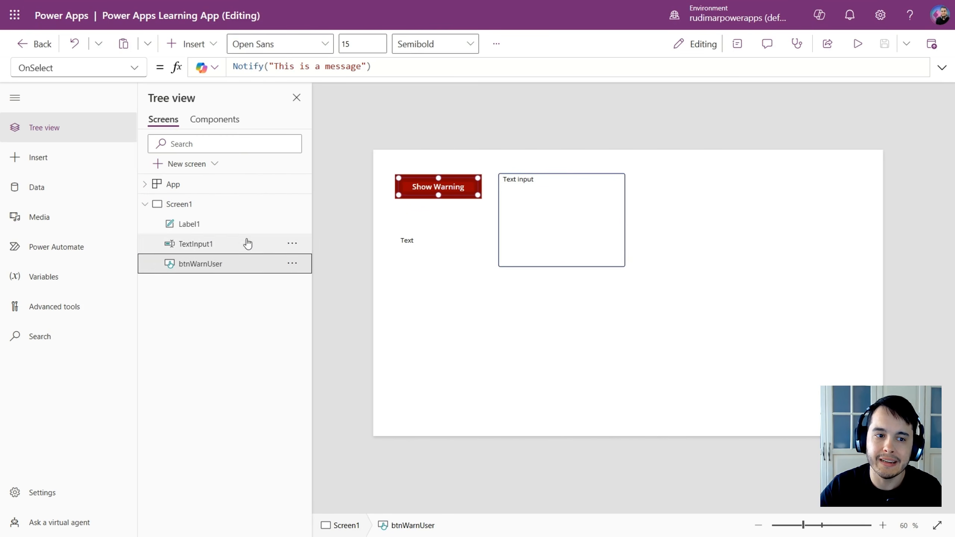
Browse the new-screen templates and add a screen based on the Welcome screen template.
{"action": "left_click", "coordinate": [199, 168]}
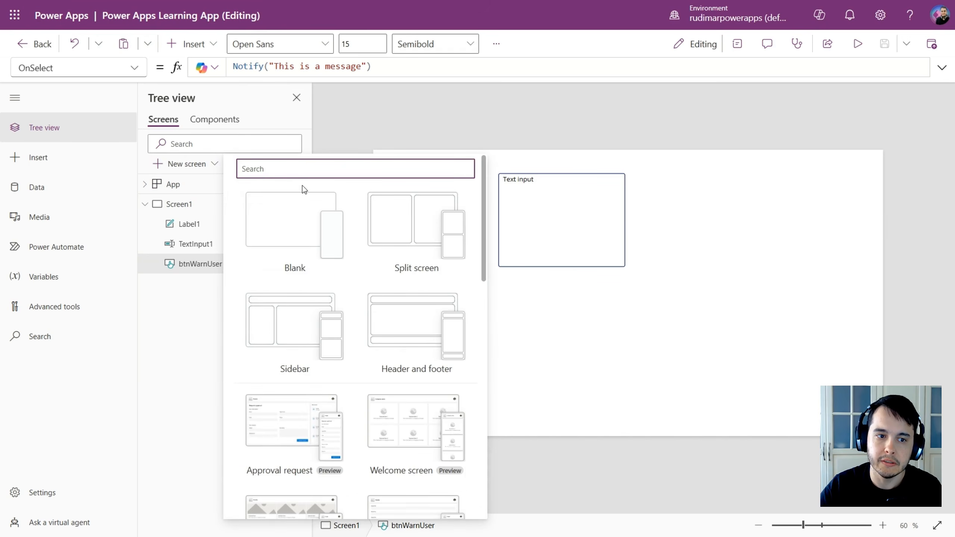
{"action": "scroll", "coordinate": [415, 387], "scroll_direction": "down", "scroll_amount": 5}
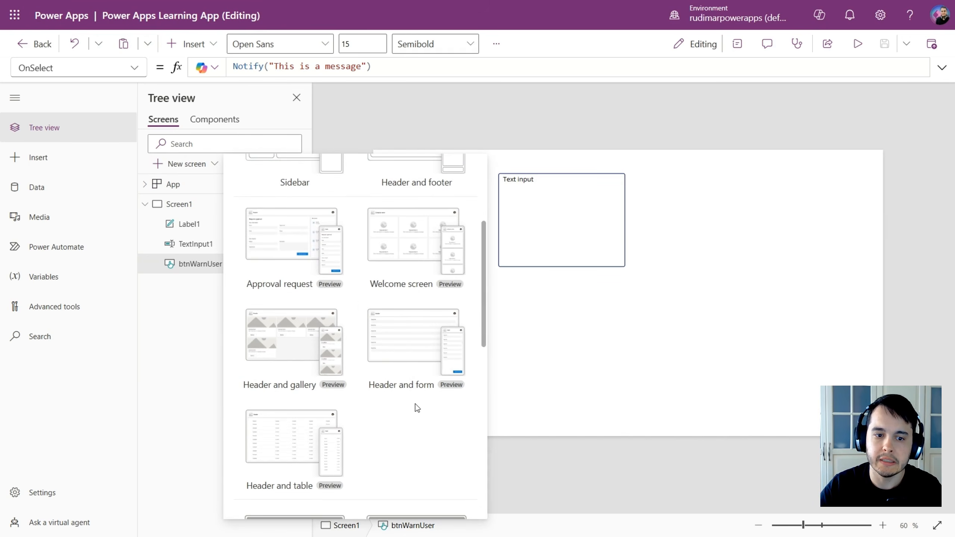
{"action": "scroll", "coordinate": [414, 406], "scroll_direction": "down", "scroll_amount": 4}
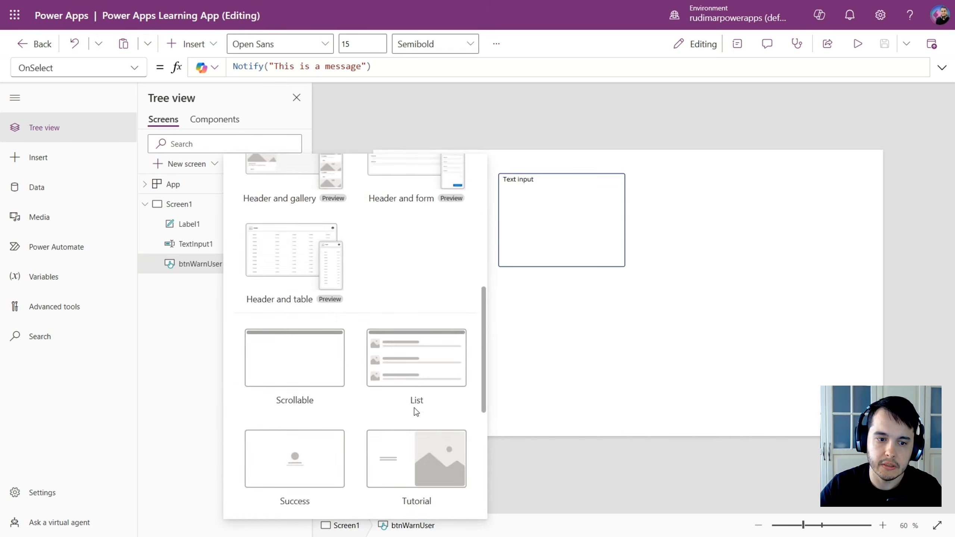
{"action": "scroll", "coordinate": [413, 408], "scroll_direction": "up", "scroll_amount": 8}
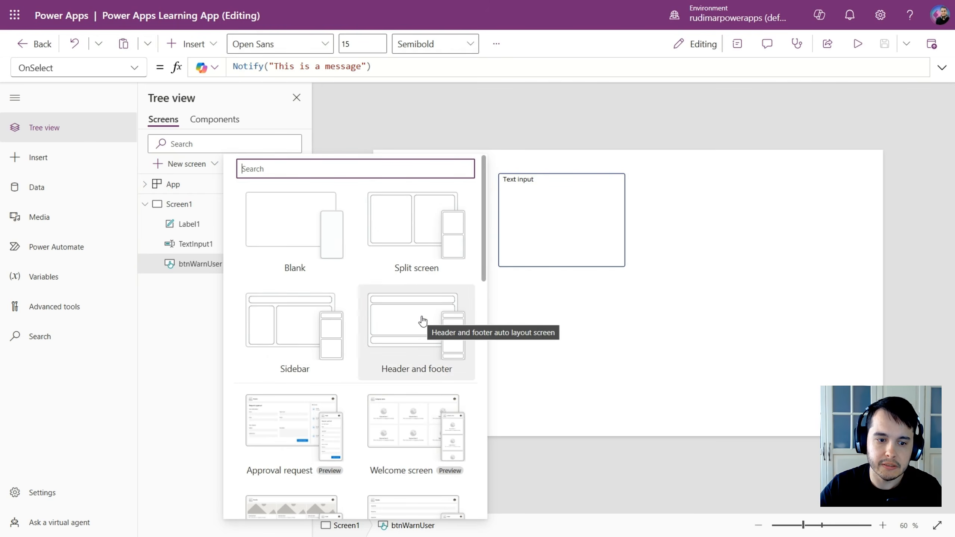
{"action": "left_click", "coordinate": [400, 409]}
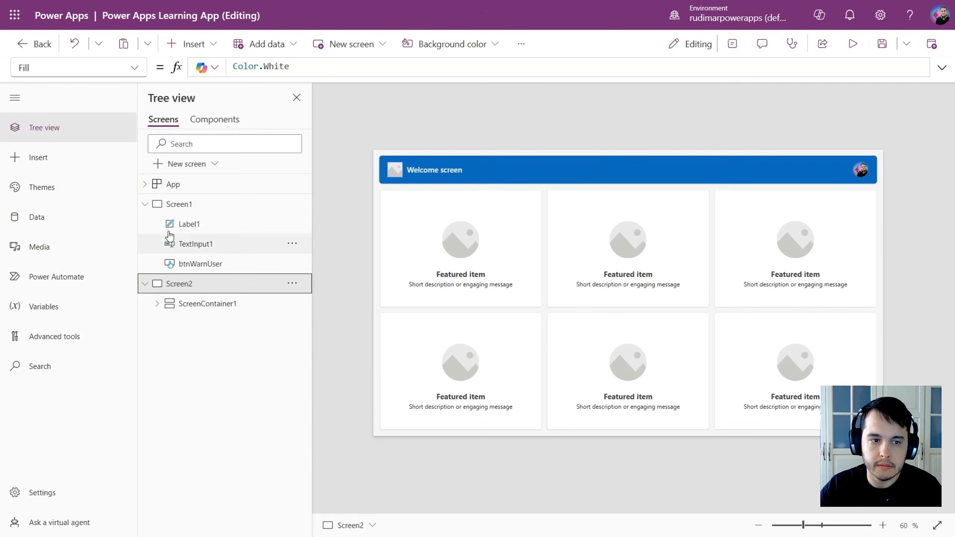
Compare Screen1 with Screen2, and look at Label1 on Screen1.
{"action": "left_click", "coordinate": [187, 208]}
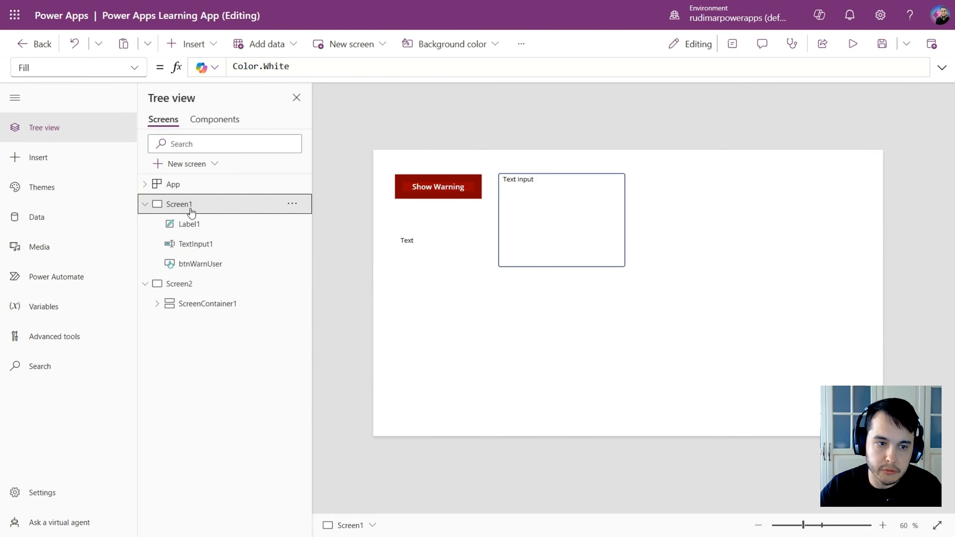
{"action": "left_click", "coordinate": [205, 285]}
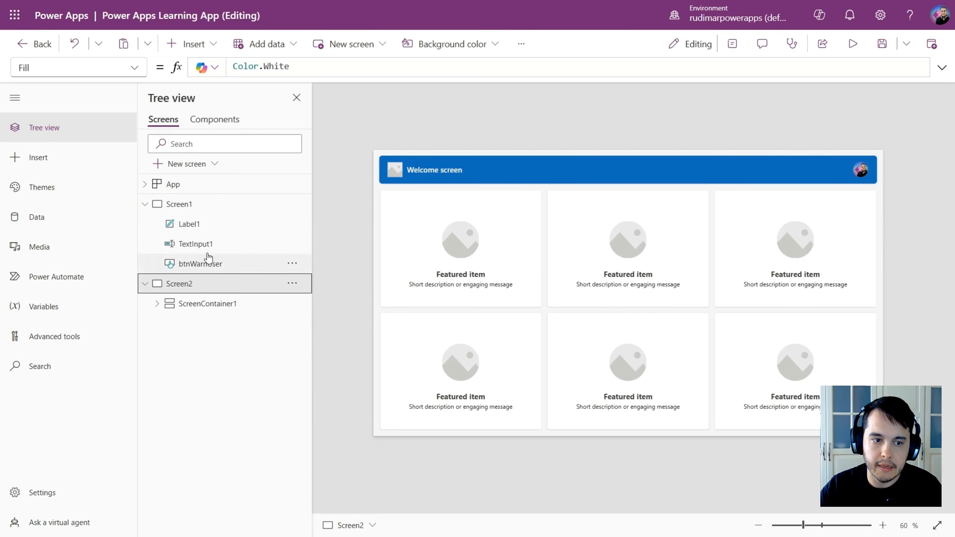
{"action": "left_click", "coordinate": [203, 210]}
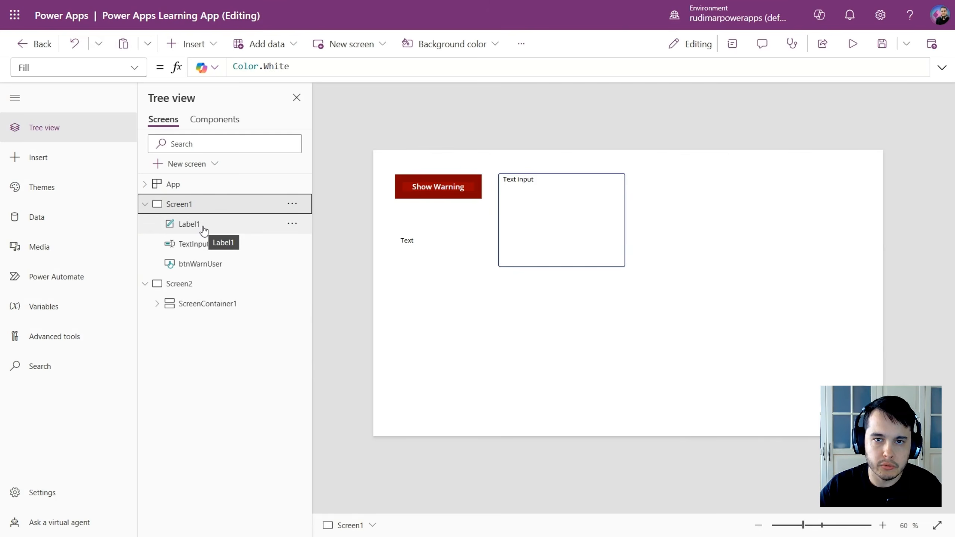
{"action": "left_click", "coordinate": [202, 226]}
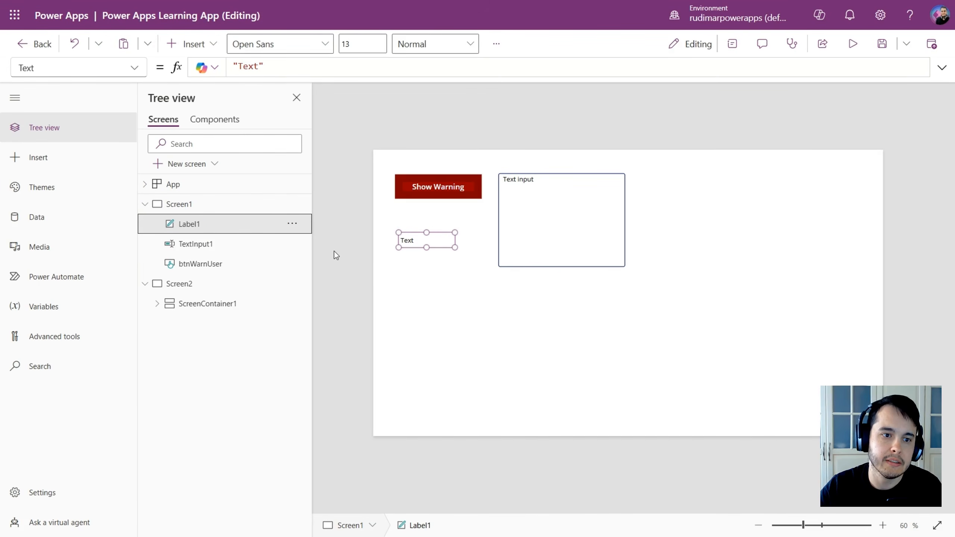
{"action": "left_click", "coordinate": [319, 159]}
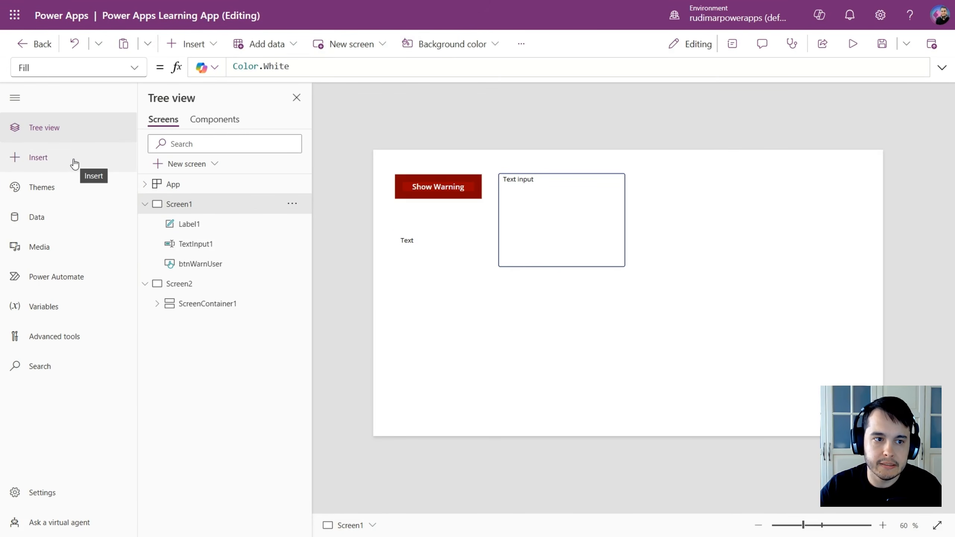
Look through the controls and categories that can be inserted on Screen1.
{"action": "left_click", "coordinate": [44, 156]}
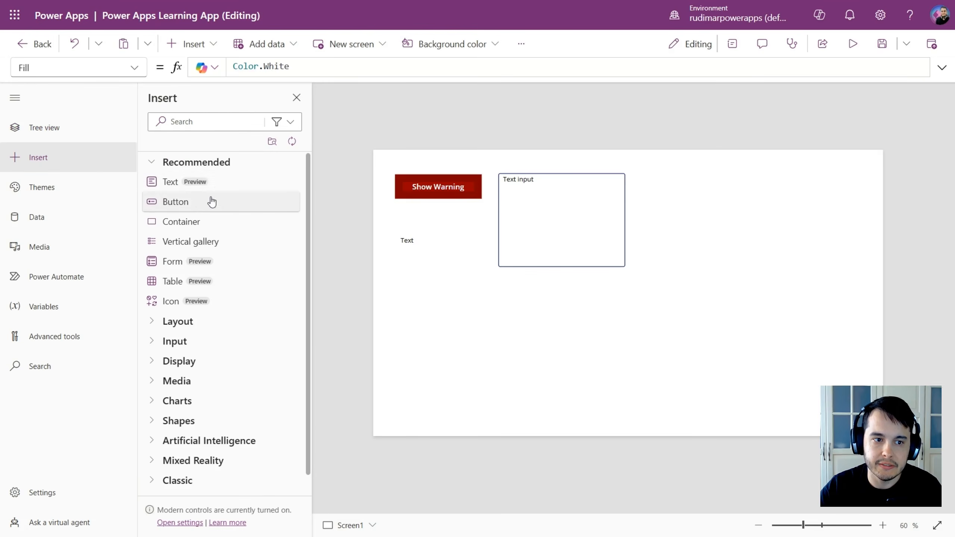
{"action": "scroll", "coordinate": [239, 278], "scroll_direction": "down", "scroll_amount": 1}
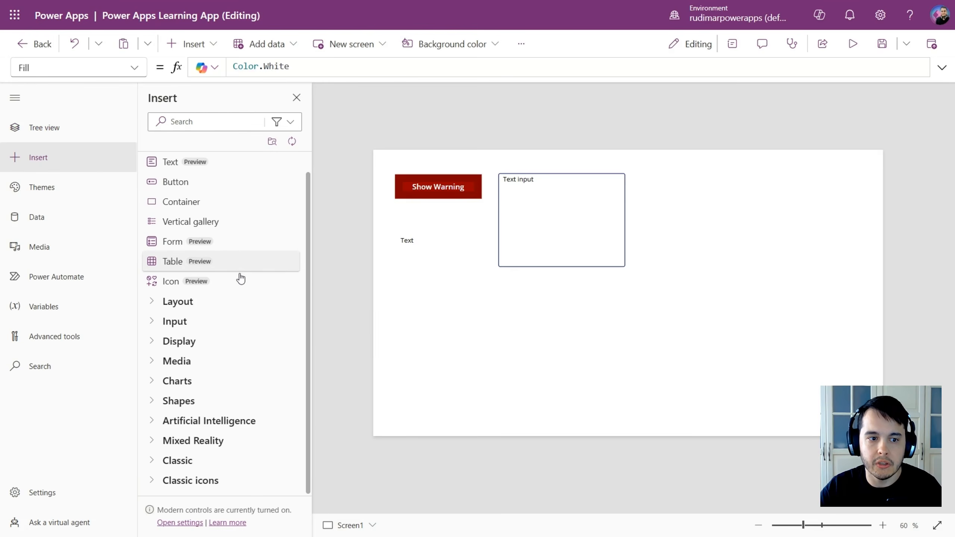
{"action": "scroll", "coordinate": [233, 294], "scroll_direction": "up", "scroll_amount": 1}
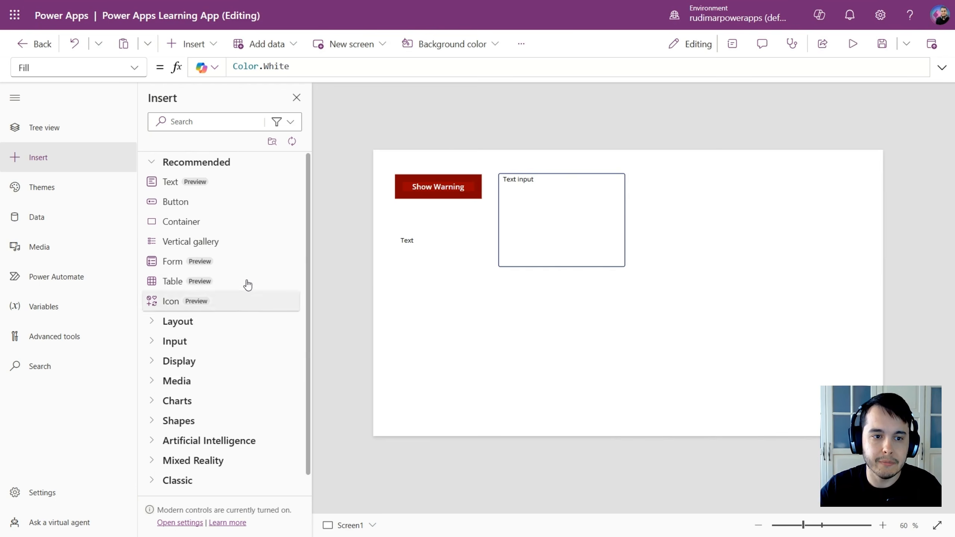
{"action": "left_click", "coordinate": [188, 49]}
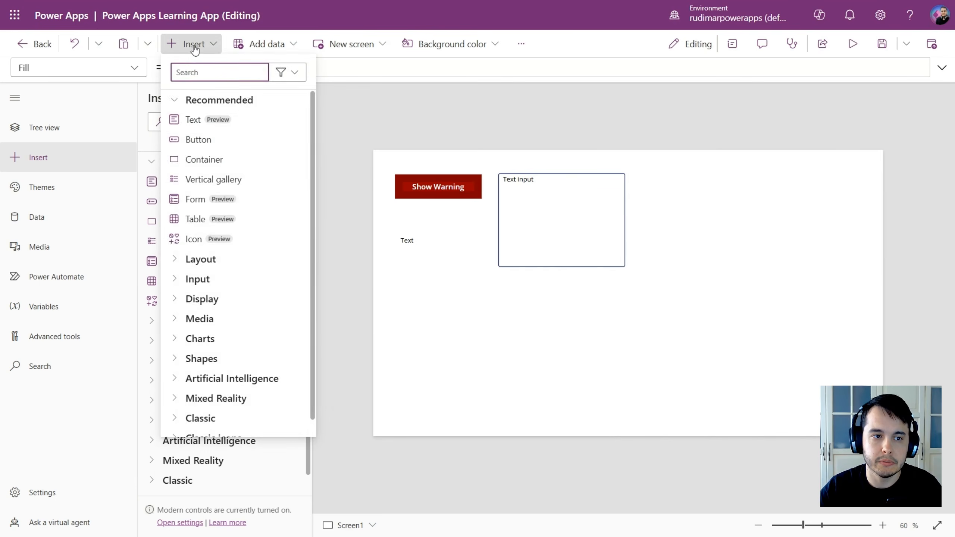
{"action": "key", "text": "Escape"}
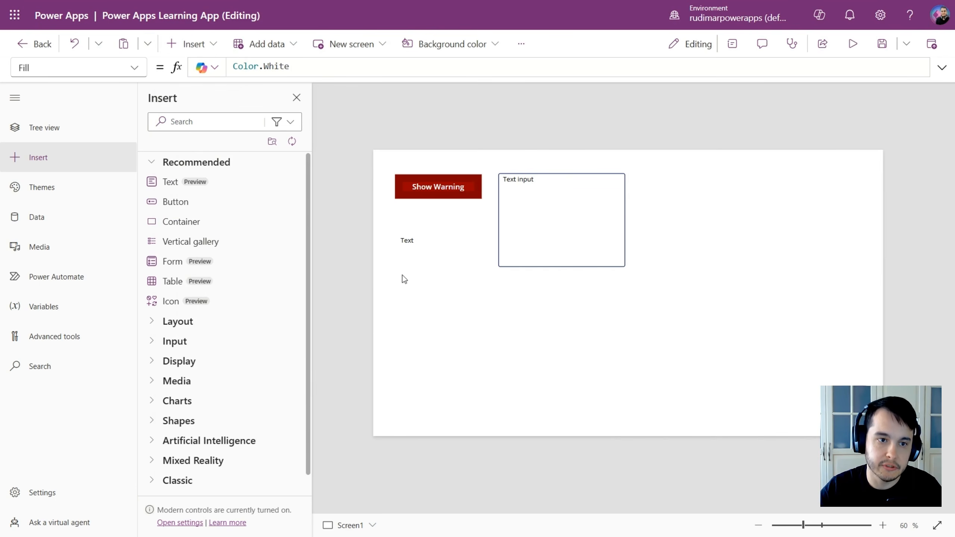
Apply the Red theme to the app.
{"action": "left_click", "coordinate": [59, 190]}
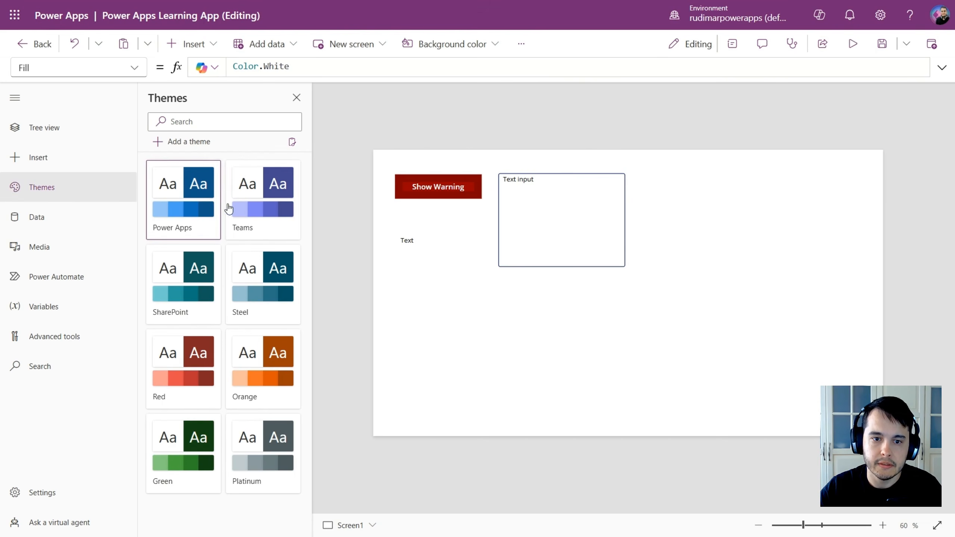
{"action": "left_click", "coordinate": [259, 208]}
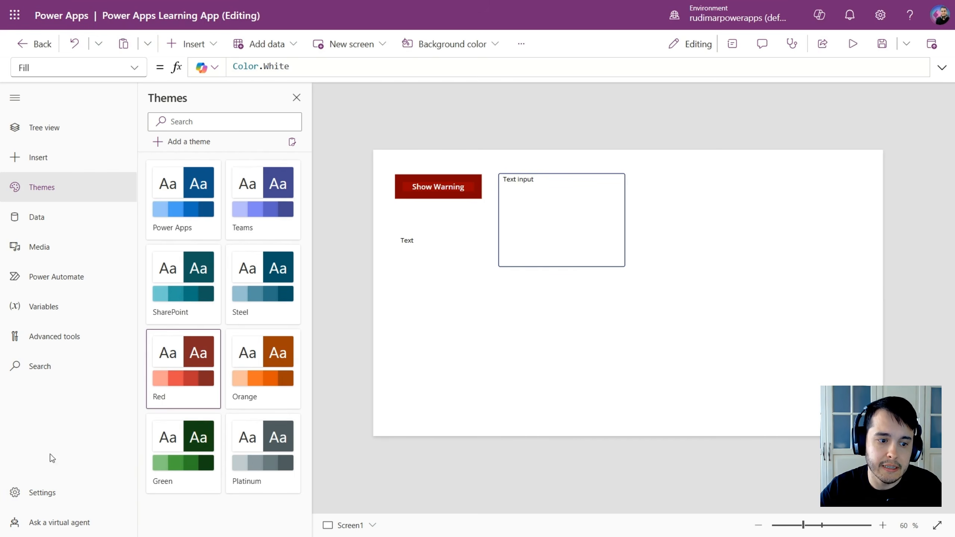
Check the Modern controls and themes option among the new updates in the app settings.
{"action": "left_click", "coordinate": [62, 498]}
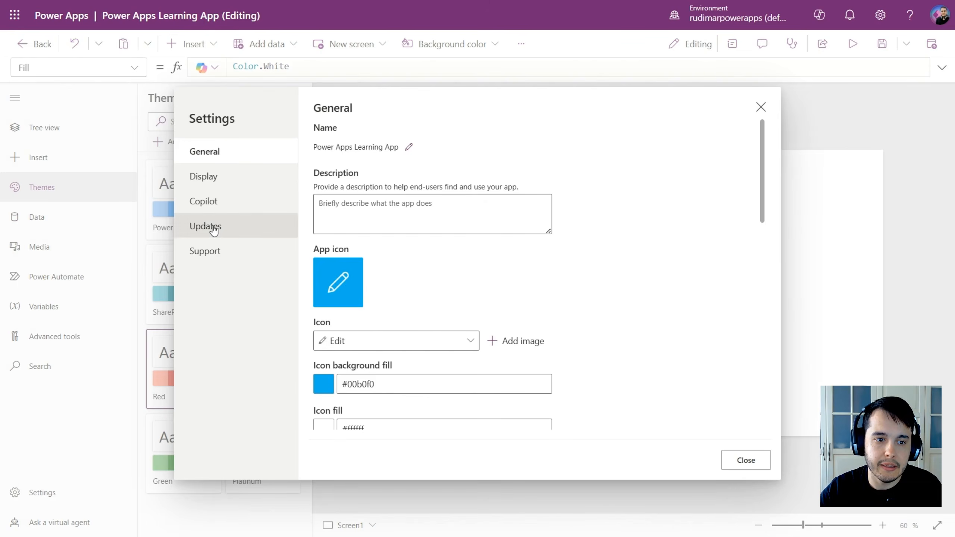
{"action": "left_click", "coordinate": [213, 227]}
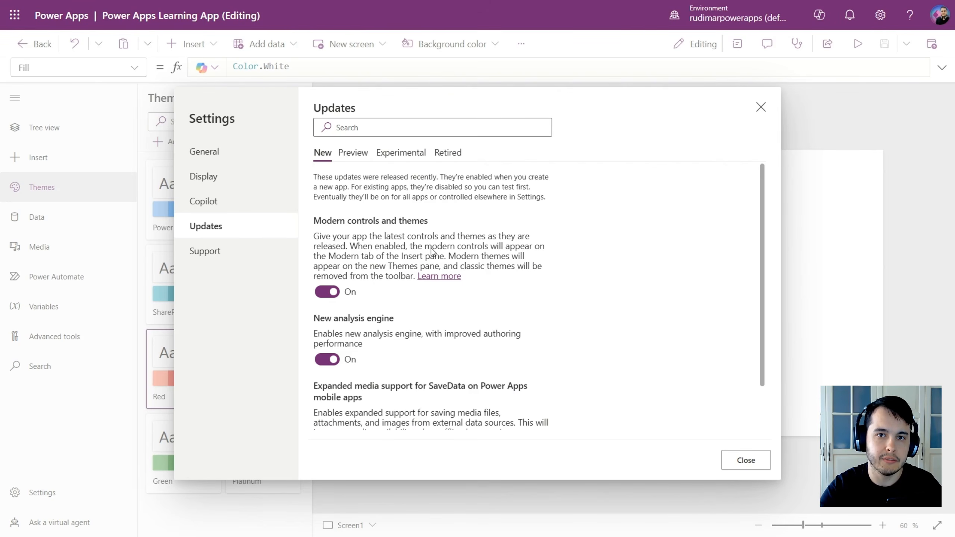
{"action": "left_click", "coordinate": [761, 108]}
Insert a modern button on Screen1 and place it below the text input, keeping the themes at hand.
{"action": "left_click", "coordinate": [35, 192]}
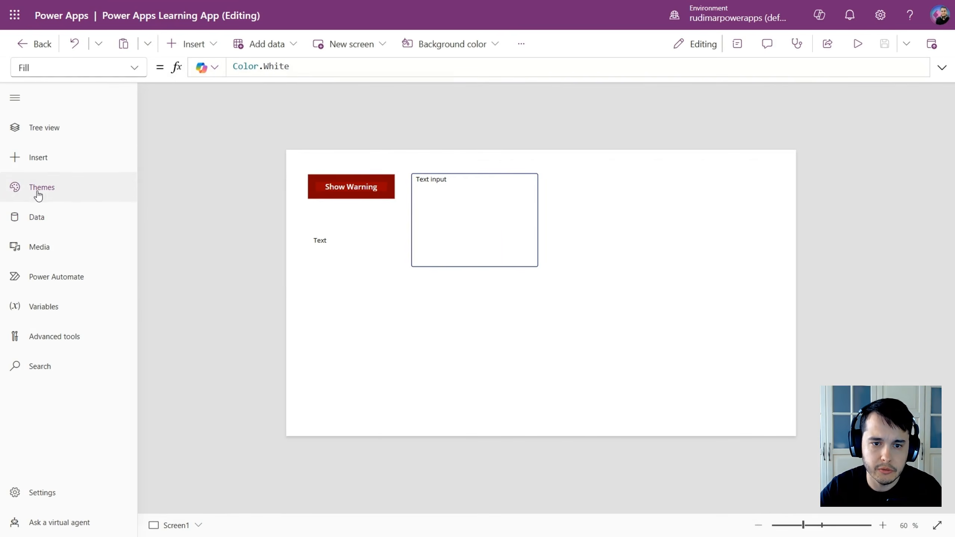
{"action": "left_click", "coordinate": [81, 190]}
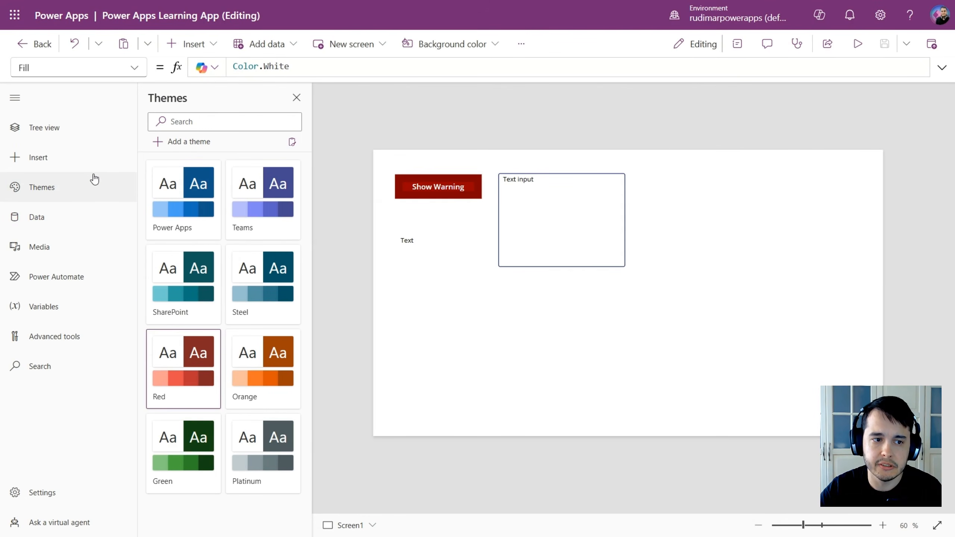
{"action": "left_click", "coordinate": [202, 49]}
{"action": "left_click", "coordinate": [236, 140]}
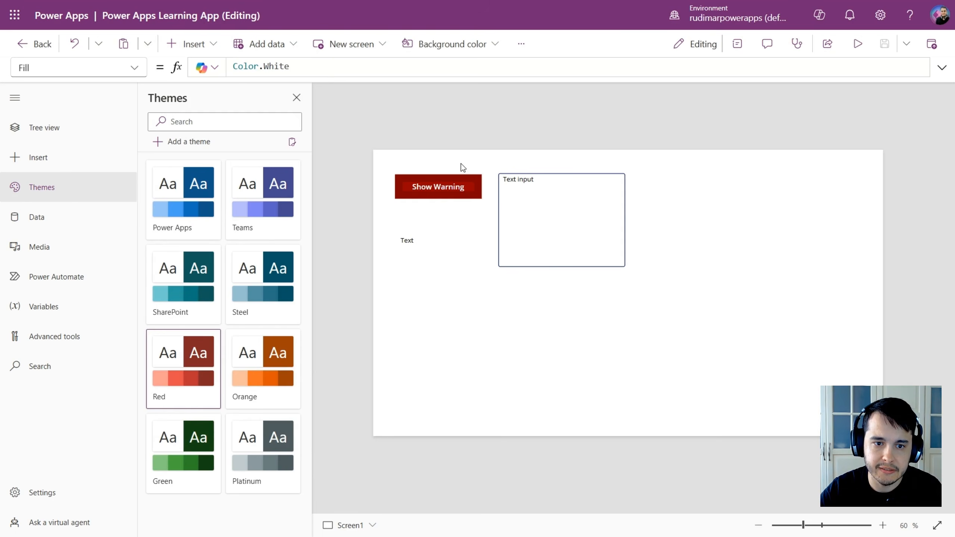
{"action": "left_click_drag", "start_coordinate": [406, 171], "coordinate": [564, 335]}
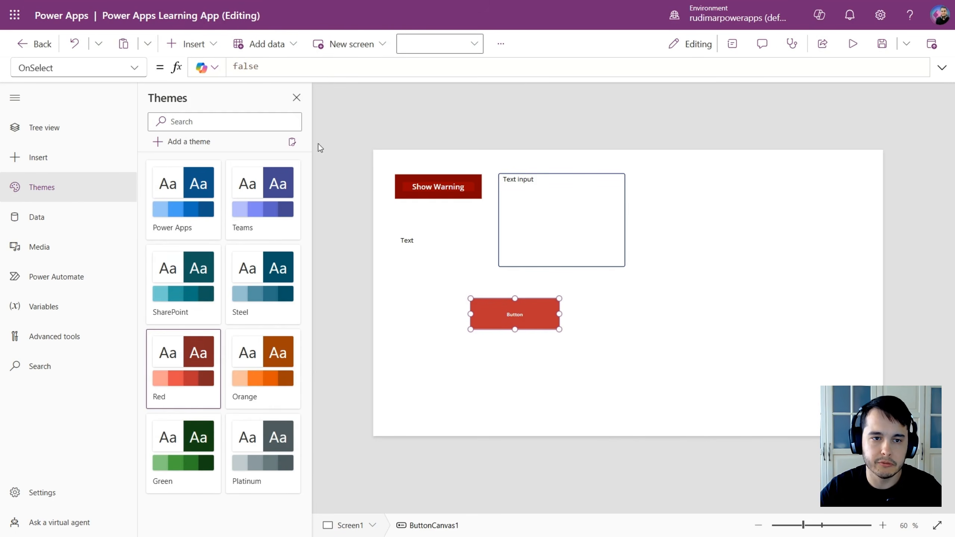
Search the insertable controls for "butt" to compare the modern and classic buttons, and close the list without inserting one.
{"action": "left_click", "coordinate": [201, 49]}
{"action": "type", "text": "bu"}
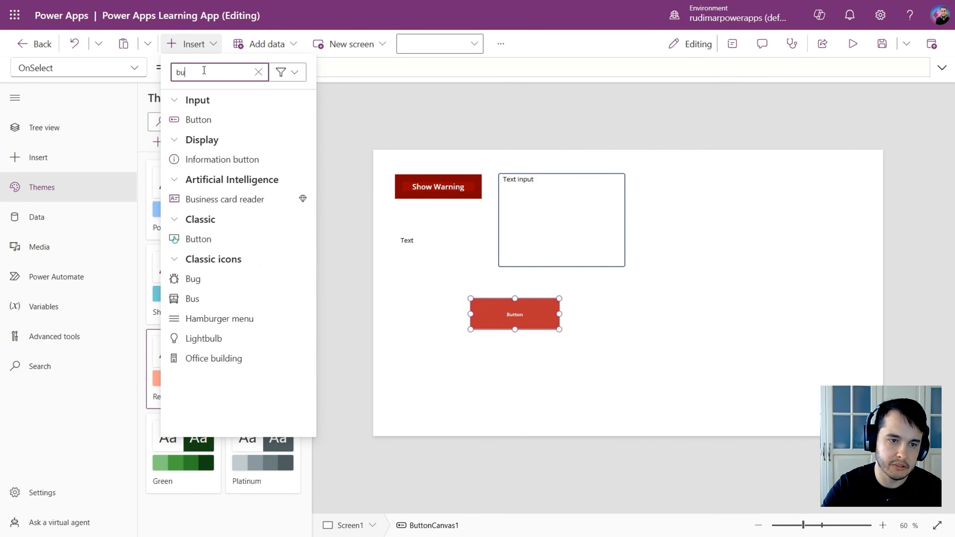
{"action": "type", "text": "tt"}
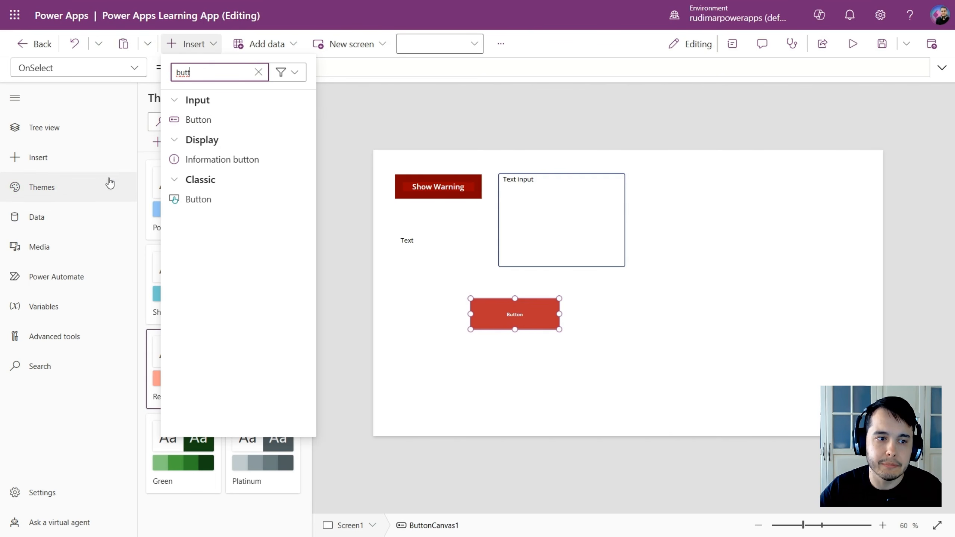
{"action": "left_click", "coordinate": [258, 73]}
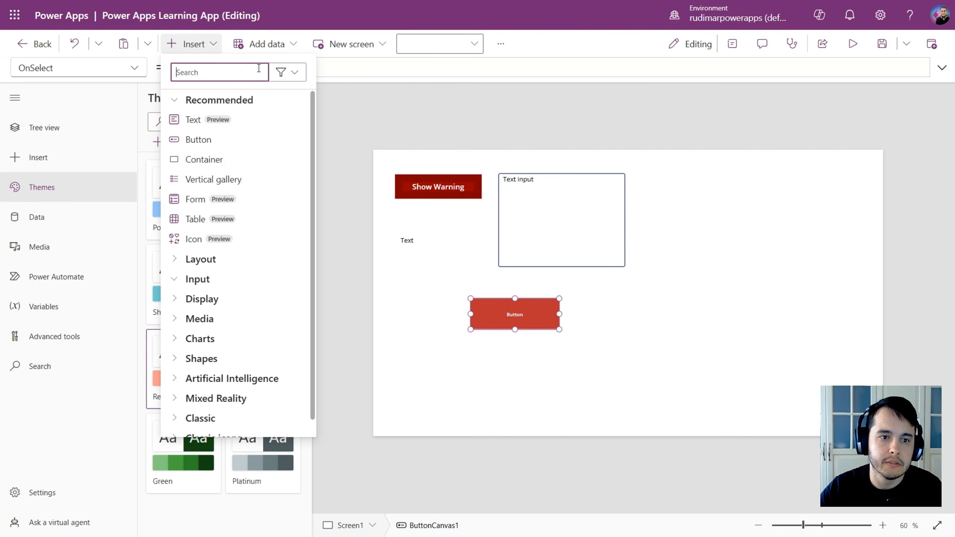
{"action": "left_click", "coordinate": [651, 311]}
Move the new button slightly left on the canvas, try the SharePoint theme and settle on the Teams theme.
{"action": "left_click_drag", "start_coordinate": [509, 324], "coordinate": [469, 328]}
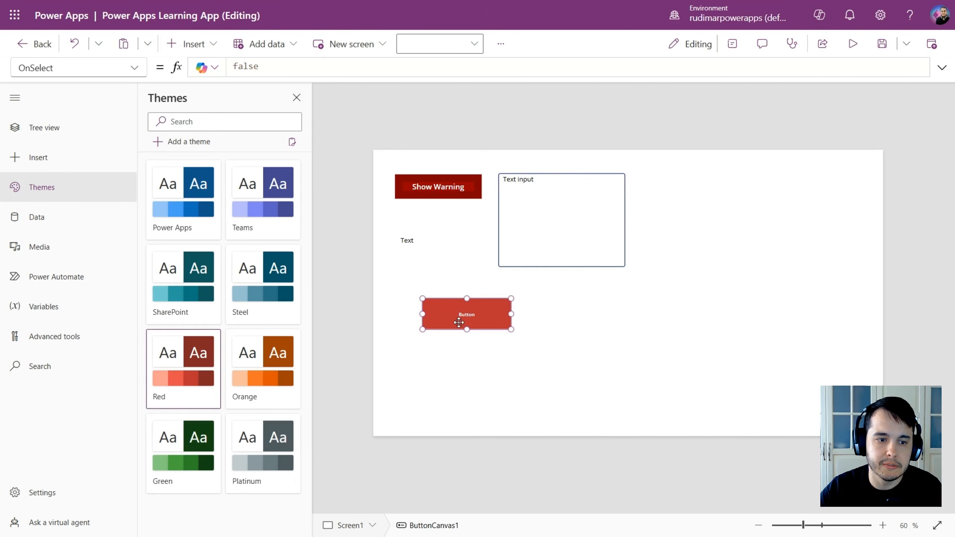
{"action": "left_click", "coordinate": [252, 297]}
{"action": "left_click", "coordinate": [205, 291]}
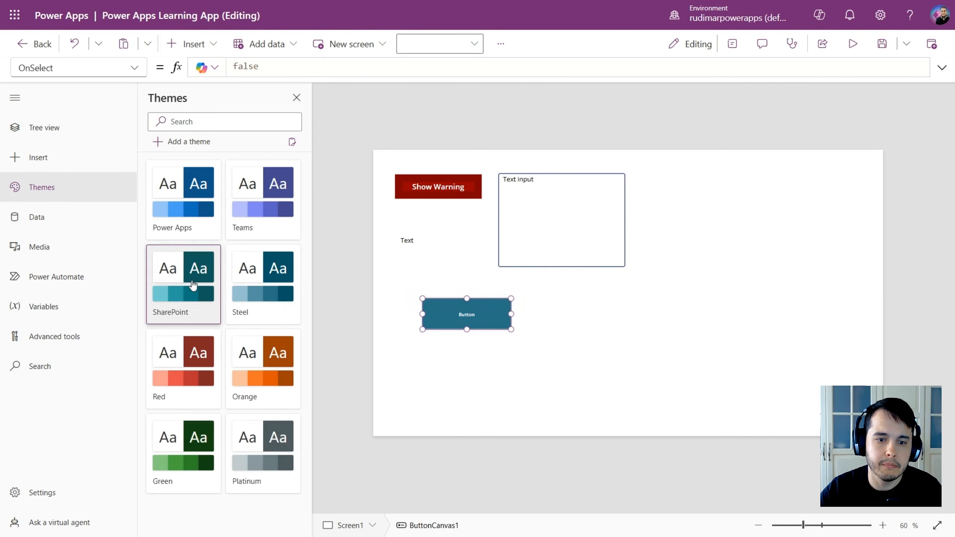
{"action": "left_click", "coordinate": [259, 199]}
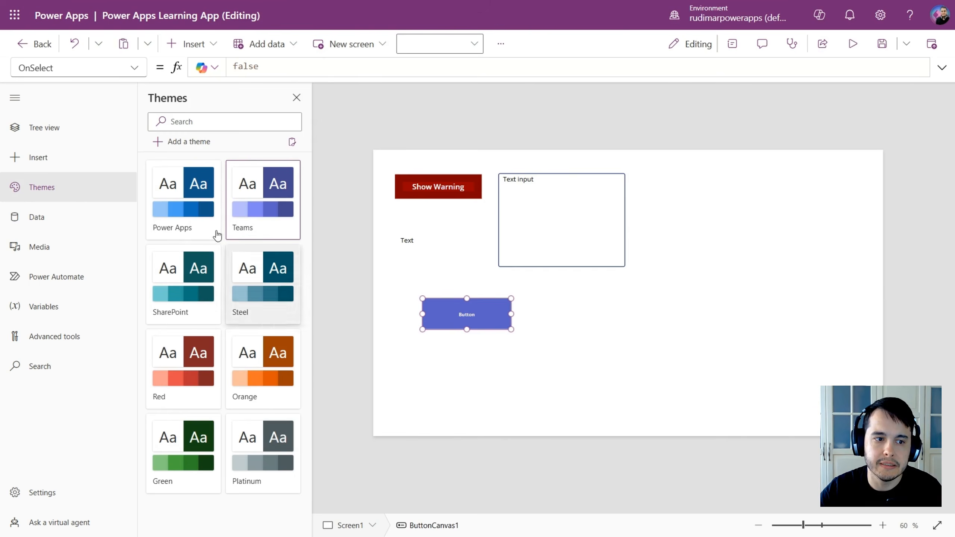
{"action": "left_click", "coordinate": [379, 224]}
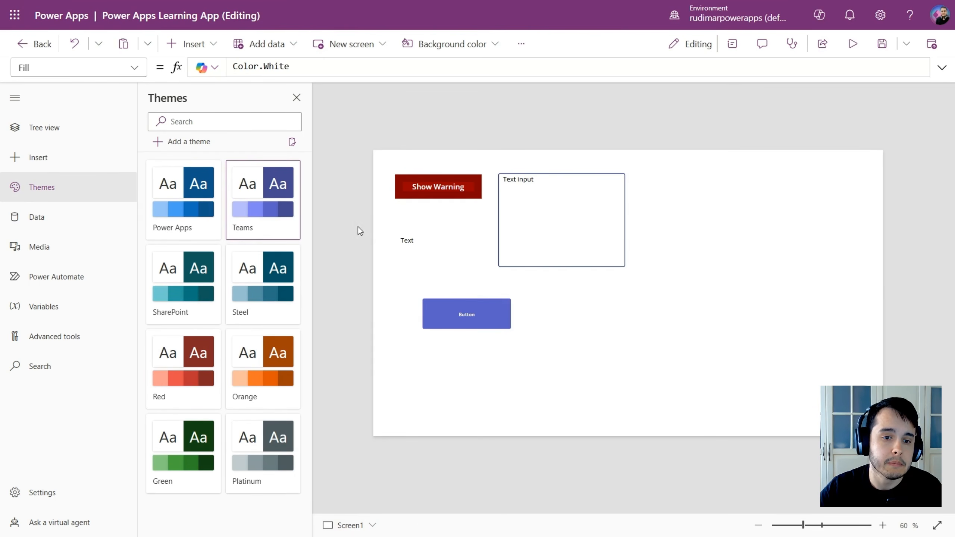
Examine the data sources available to the app, including the connectors, and search them for "sharepoin" without adding one.
{"action": "left_click", "coordinate": [44, 225]}
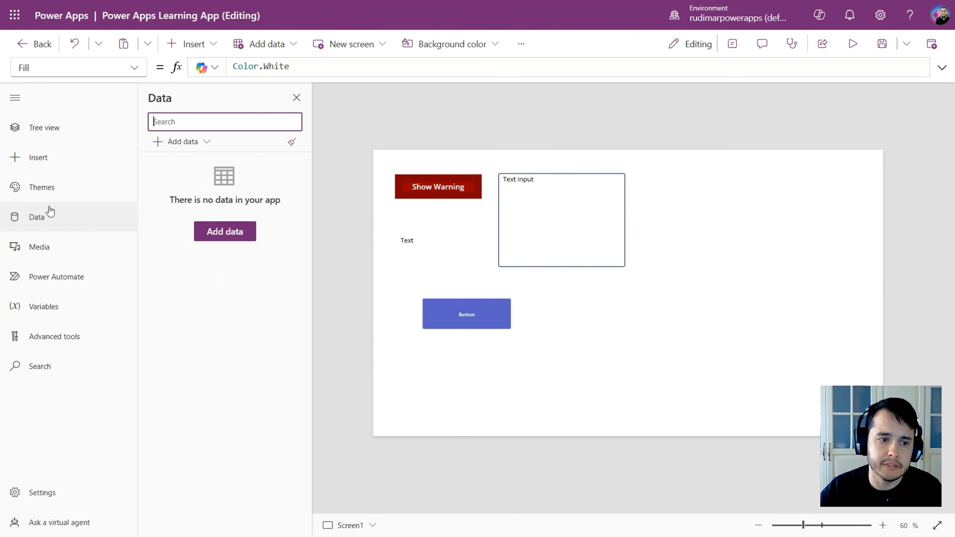
{"action": "left_click", "coordinate": [223, 237]}
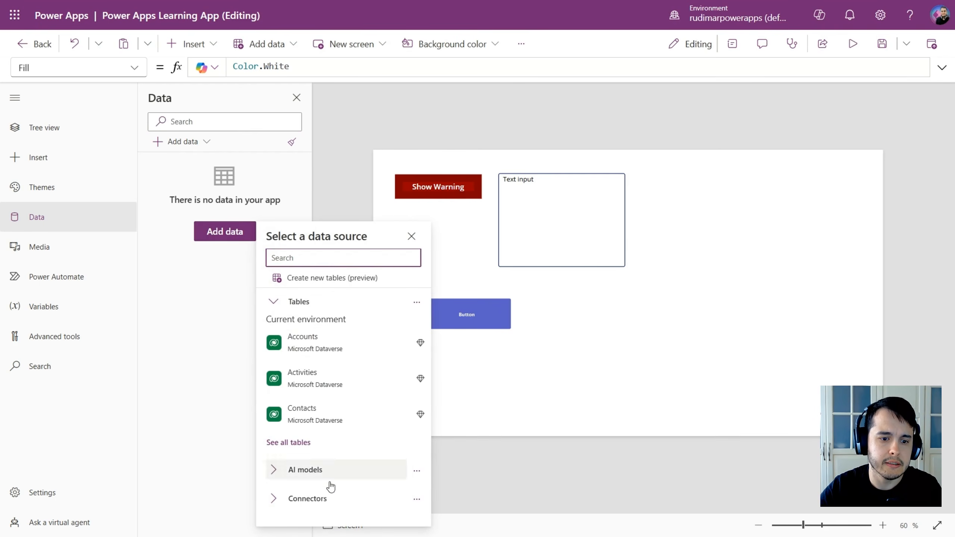
{"action": "left_click", "coordinate": [308, 499]}
{"action": "scroll", "coordinate": [338, 436], "scroll_direction": "down", "scroll_amount": 5}
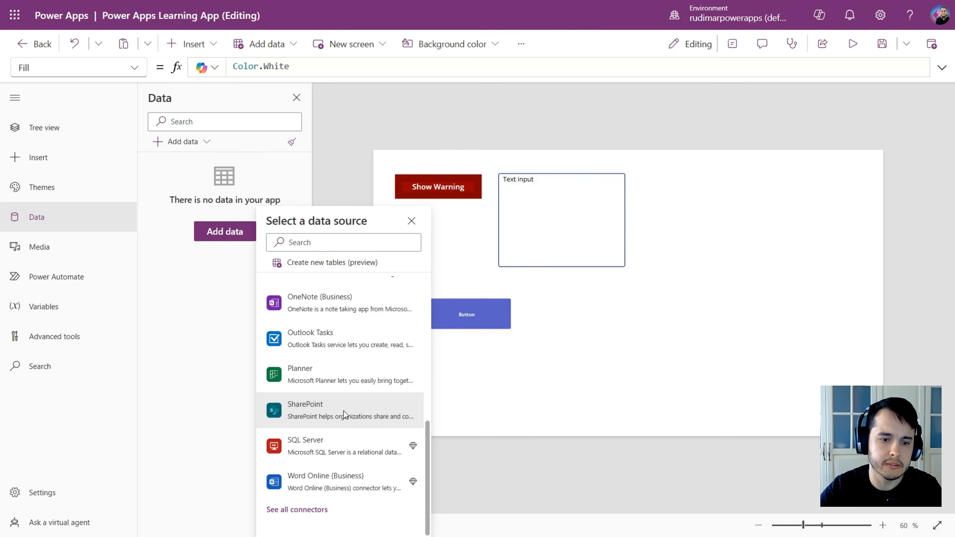
{"action": "left_click", "coordinate": [320, 243]}
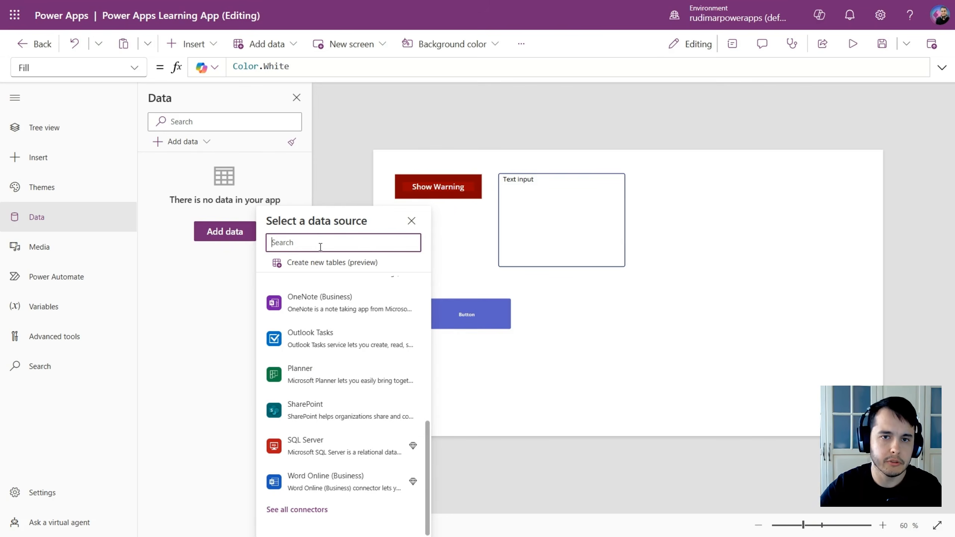
{"action": "type", "text": "sha"}
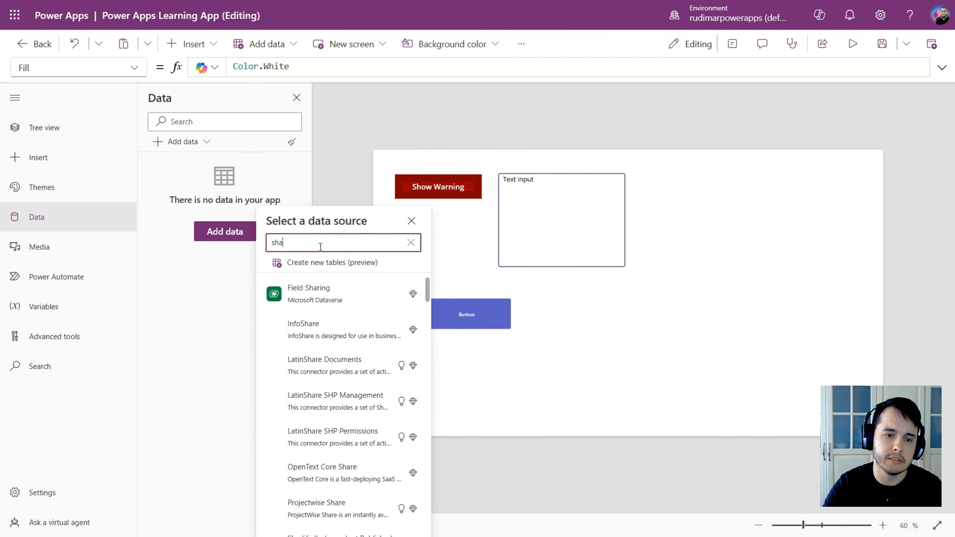
{"action": "type", "text": "repoin"}
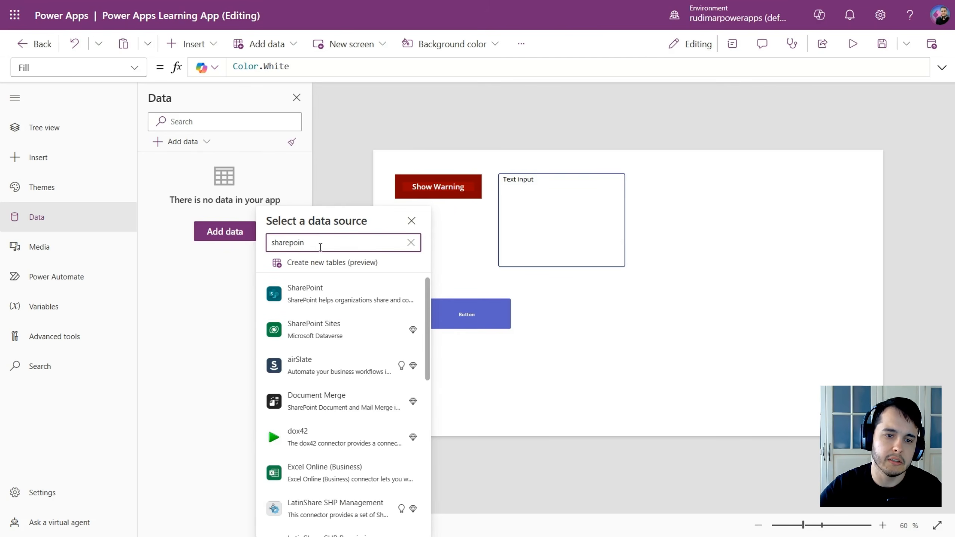
{"action": "mouse_move", "coordinate": [313, 293]}
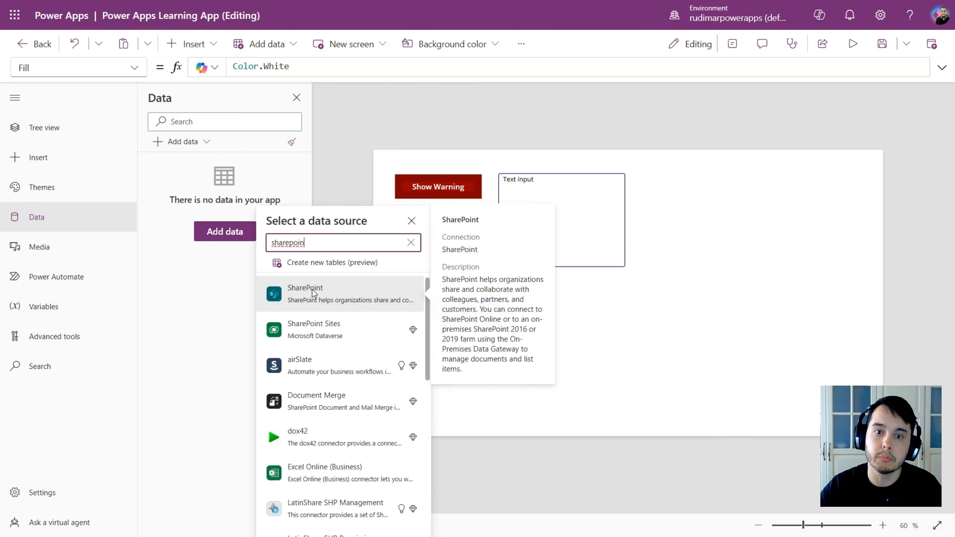
{"action": "left_click", "coordinate": [204, 283]}
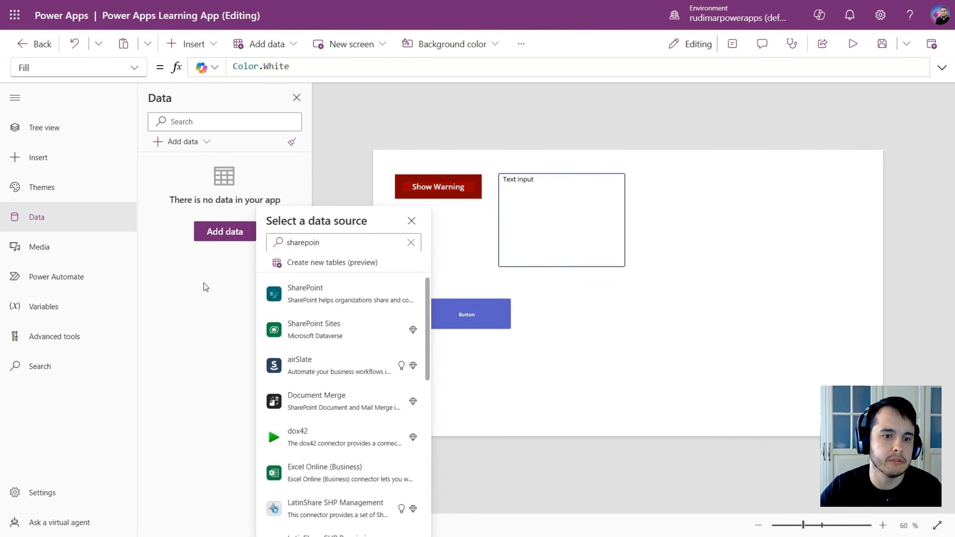
Upload logo.png to the app's media and place it enlarged on Screen1, to the right of the text input.
{"action": "left_click", "coordinate": [61, 252]}
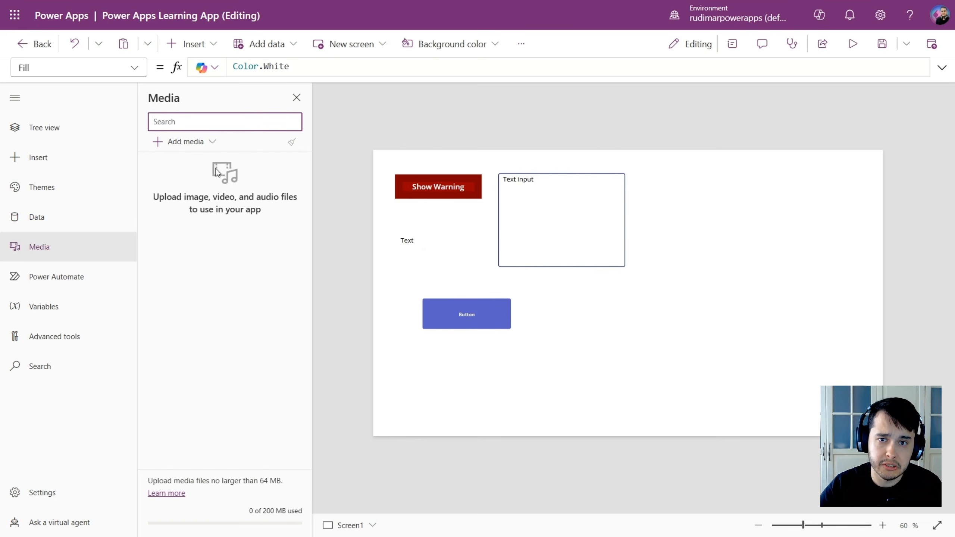
{"action": "left_click", "coordinate": [203, 143]}
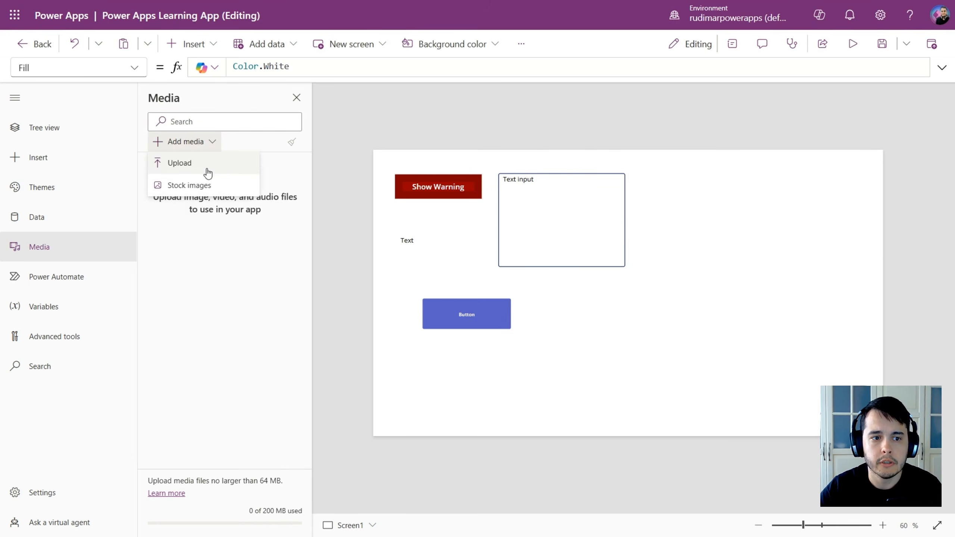
{"action": "left_click", "coordinate": [200, 165]}
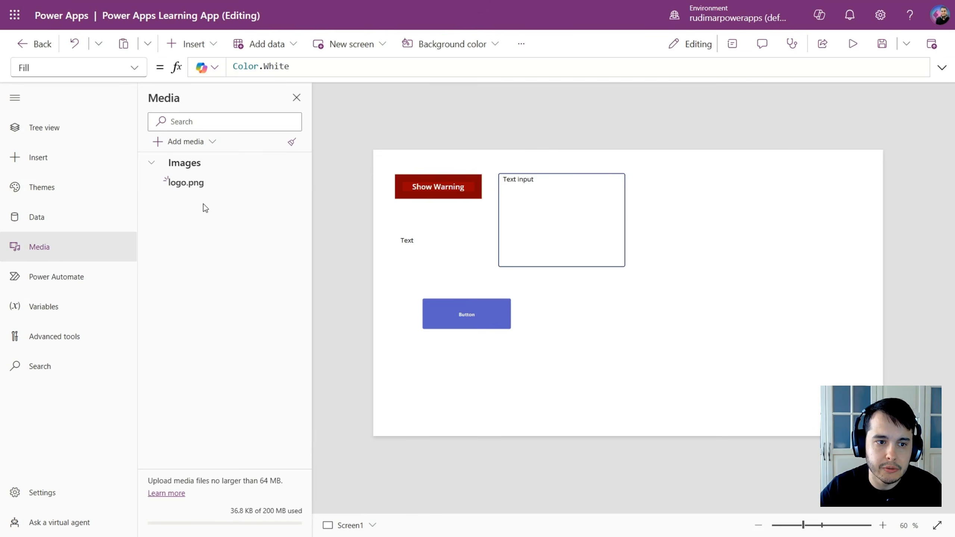
{"action": "left_click", "coordinate": [201, 186]}
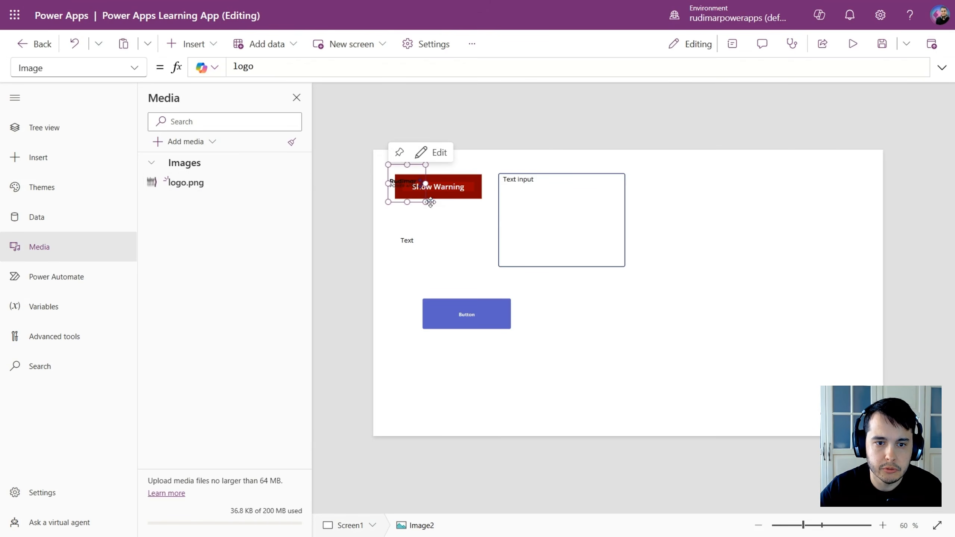
{"action": "left_click_drag", "start_coordinate": [430, 205], "coordinate": [565, 196]}
{"action": "left_click_drag", "start_coordinate": [799, 195], "coordinate": [796, 195]}
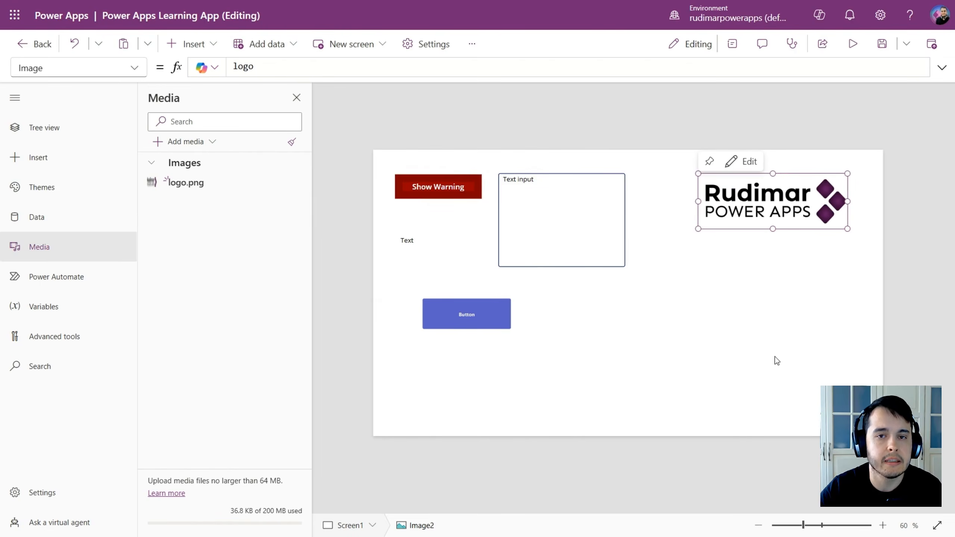
{"action": "left_click", "coordinate": [748, 310]}
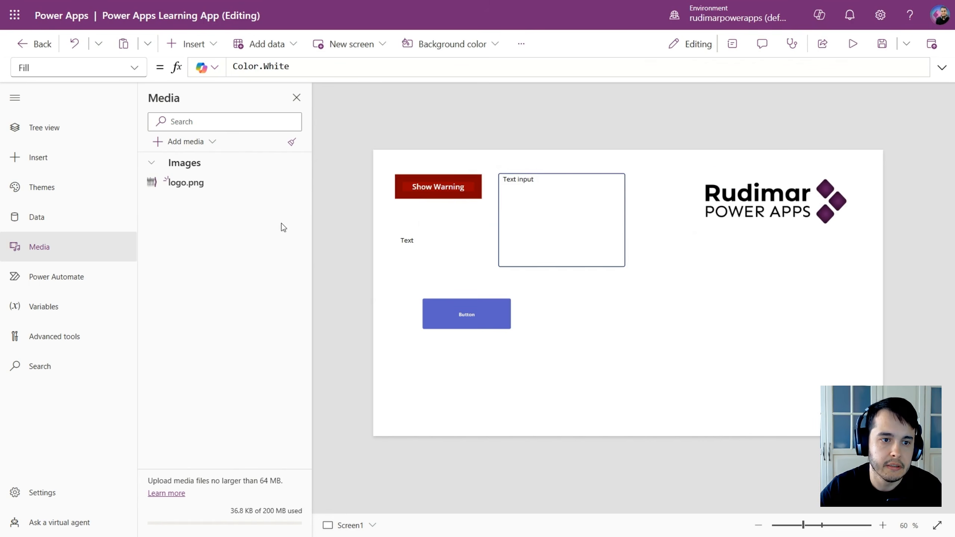
Add the stock image of a gloved hand on grass to the media and place it enlarged below the logo.
{"action": "left_click", "coordinate": [210, 142]}
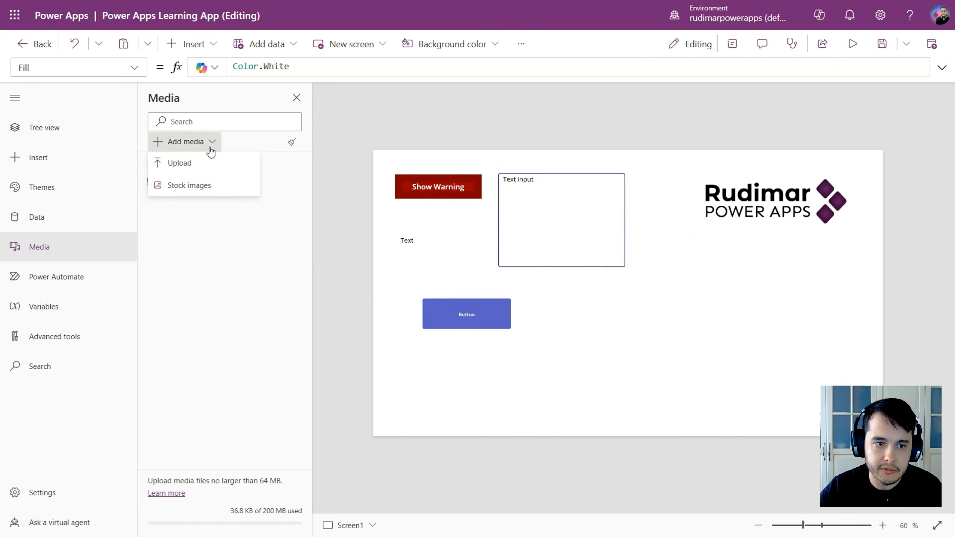
{"action": "left_click", "coordinate": [196, 188]}
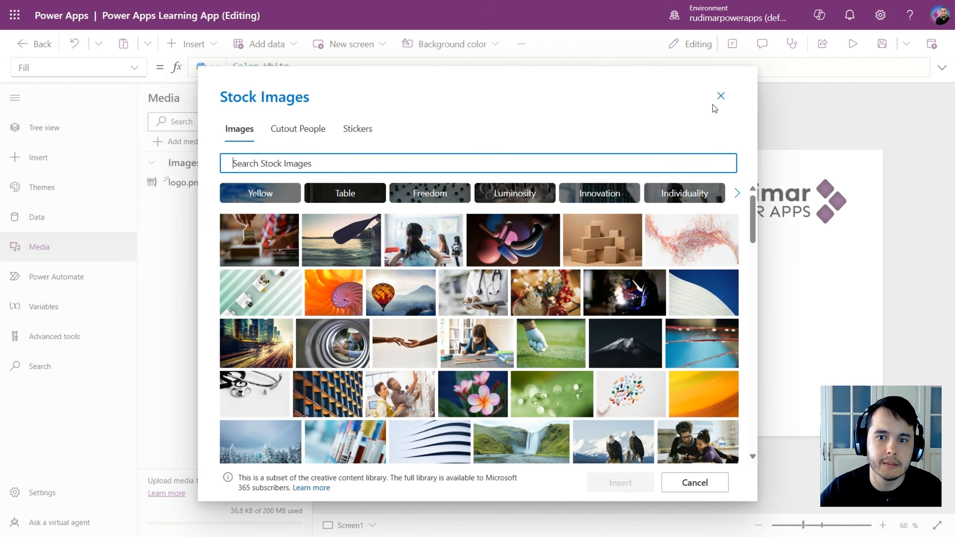
{"action": "left_click", "coordinate": [549, 344]}
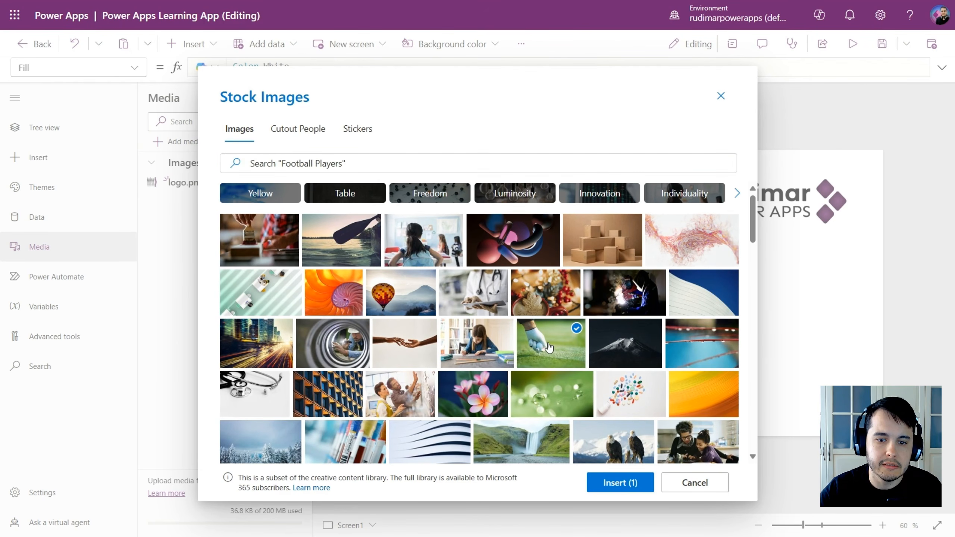
{"action": "left_click", "coordinate": [614, 475]}
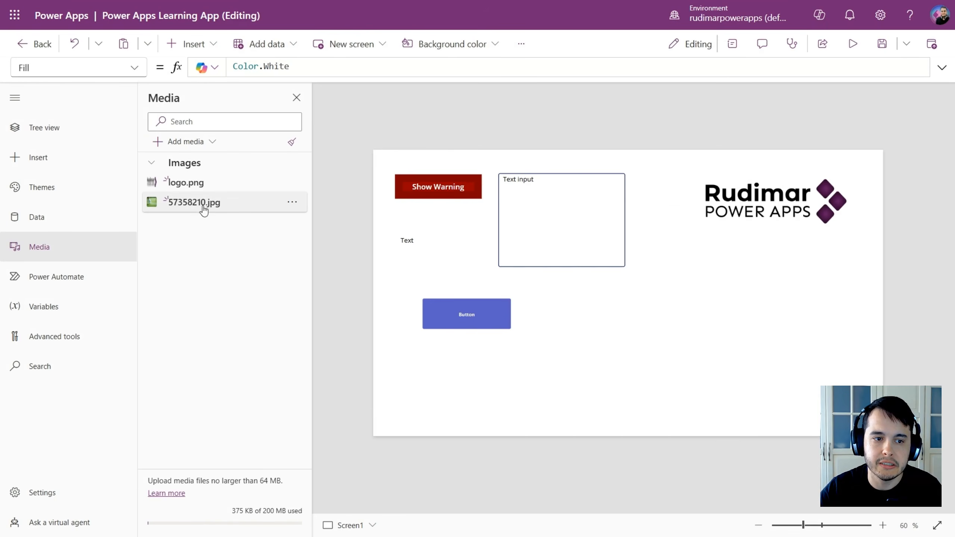
{"action": "left_click_drag", "start_coordinate": [203, 211], "coordinate": [687, 325]}
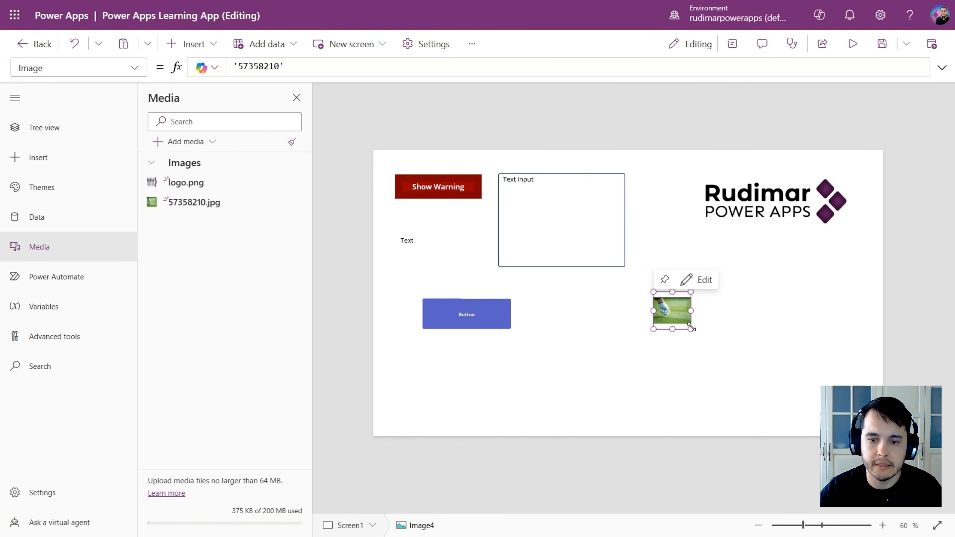
{"action": "left_click", "coordinate": [838, 367]}
Review the app's Power Automate flows, variables and named formulas, and the Monitor and Tests advanced tools.
{"action": "left_click", "coordinate": [77, 281]}
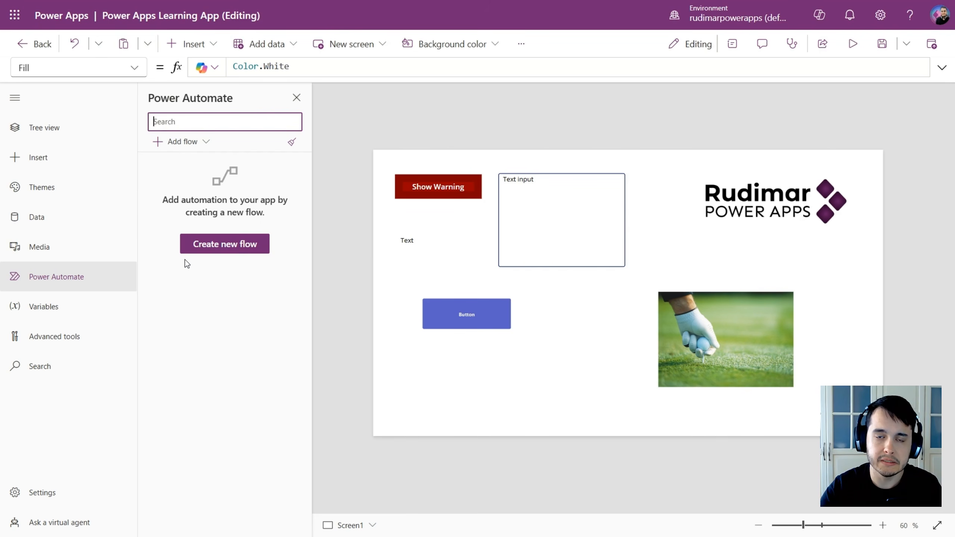
{"action": "left_click", "coordinate": [45, 319]}
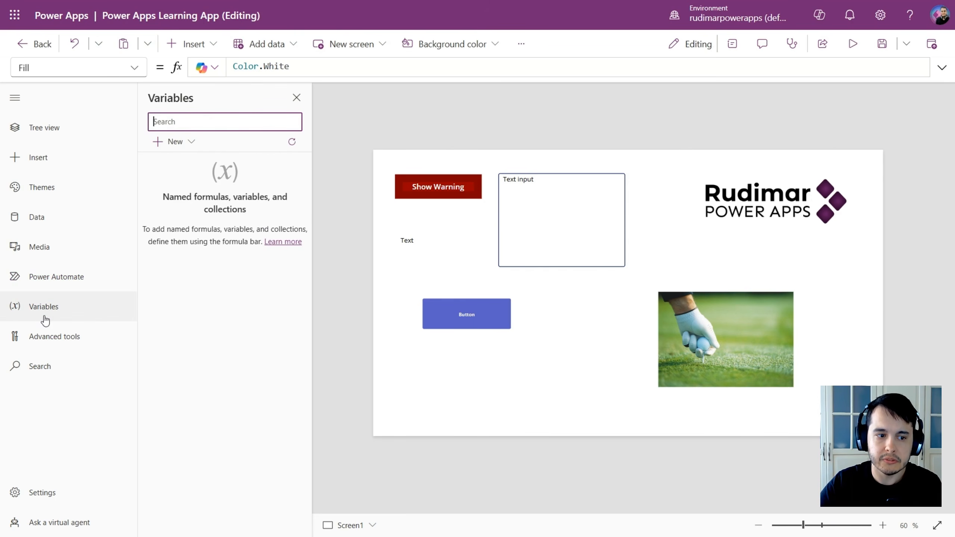
{"action": "left_click", "coordinate": [355, 275]}
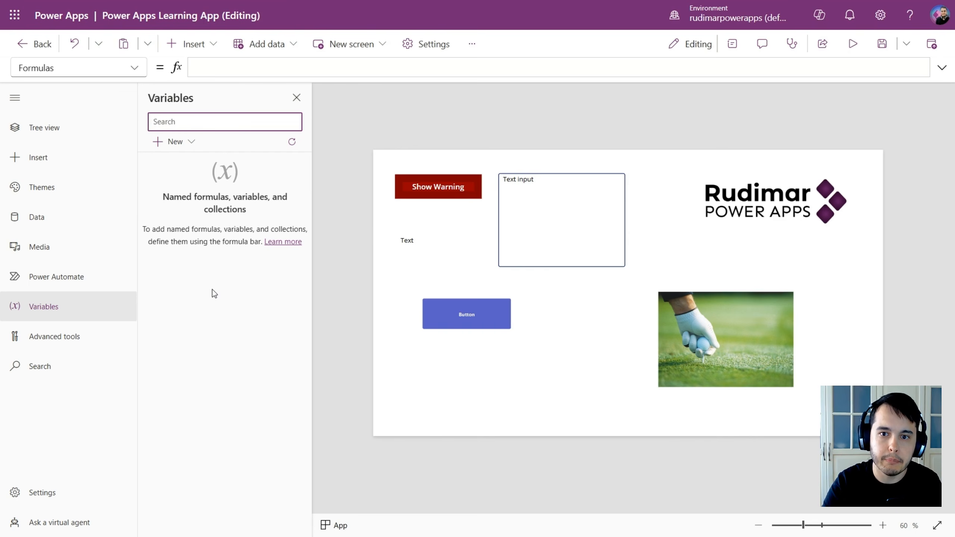
{"action": "left_click", "coordinate": [87, 335]}
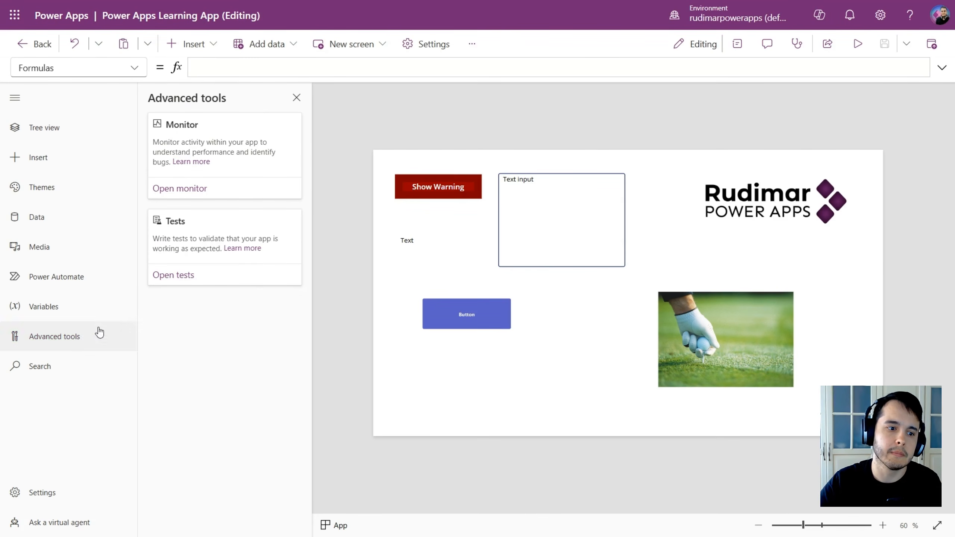
Search the app for "Show Warning" and open the matching Text formula of the red button.
{"action": "left_click", "coordinate": [60, 366]}
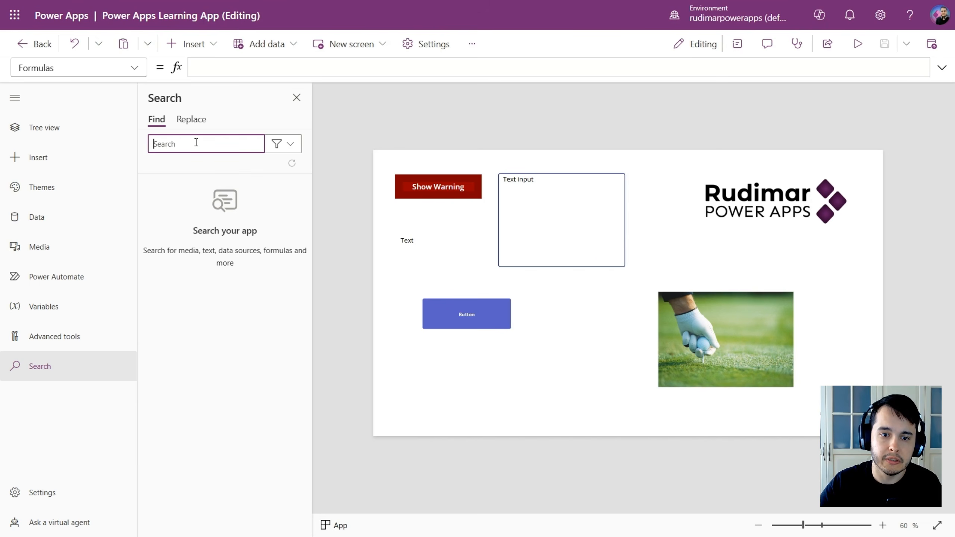
{"action": "type", "text": "S"}
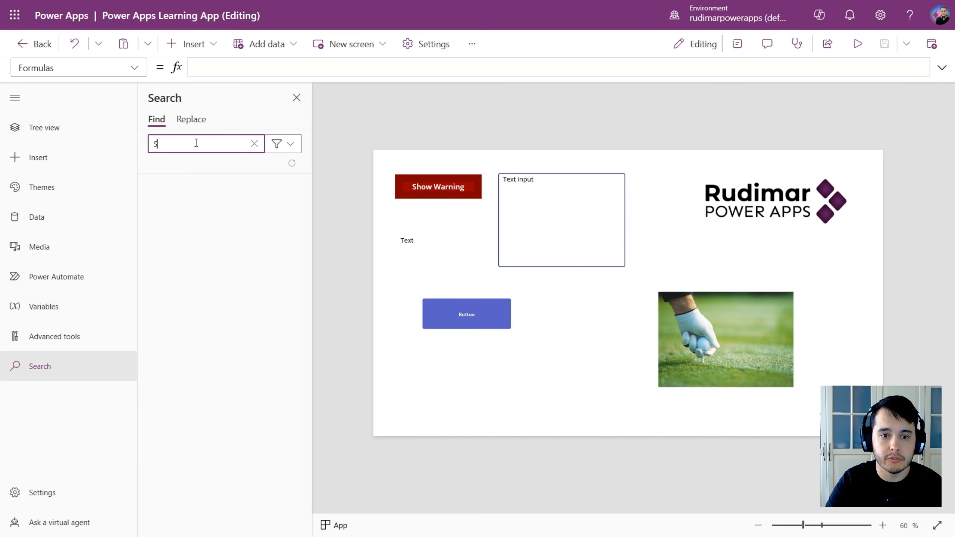
{"action": "type", "text": "how Warning"}
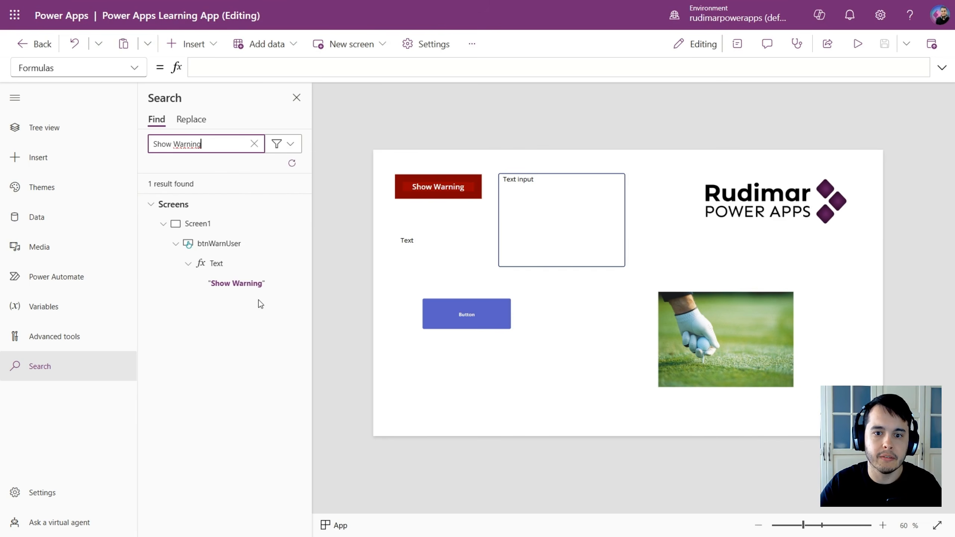
{"action": "left_click", "coordinate": [245, 284]}
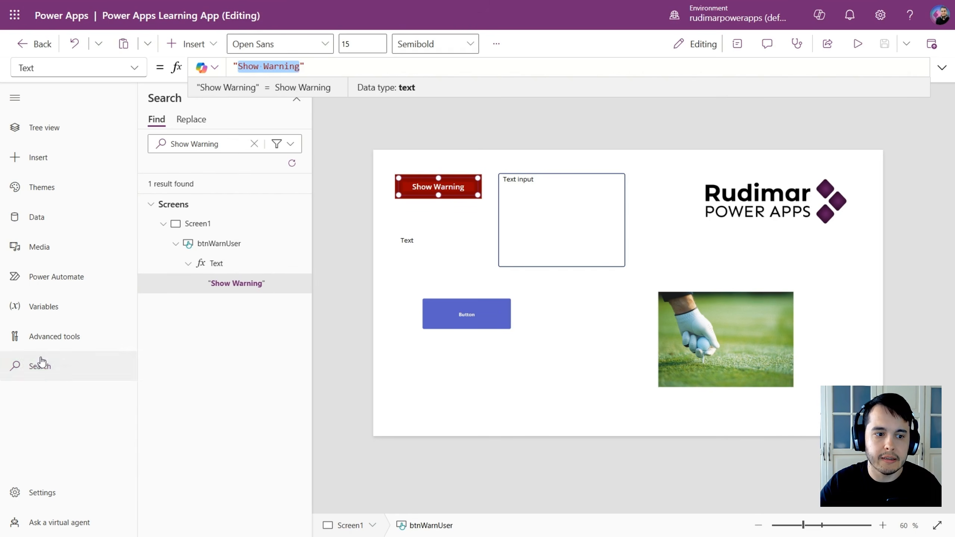
Replace every instance of "Show Warning" across the app with "Warning" and dismiss the notification.
{"action": "left_click", "coordinate": [191, 119]}
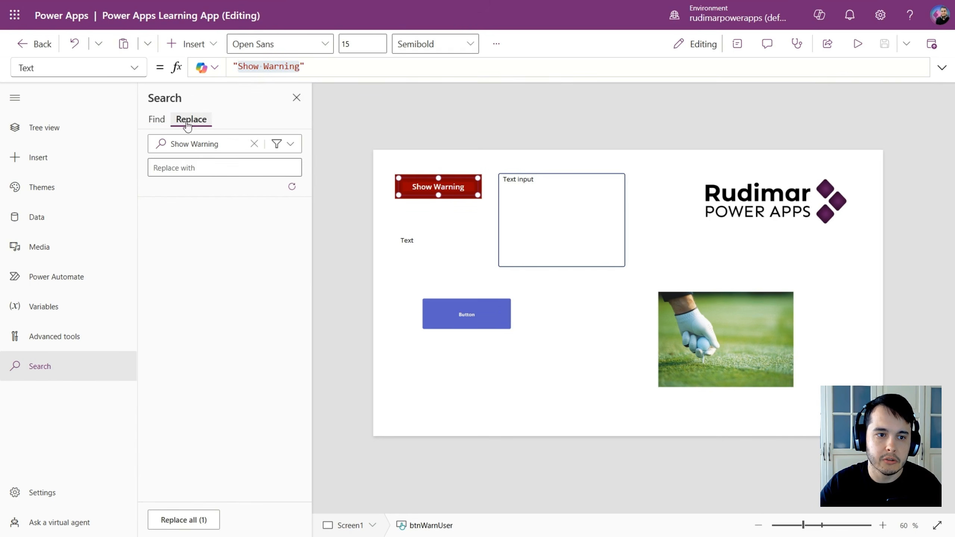
{"action": "left_click", "coordinate": [194, 168]}
{"action": "type", "text": "Warning"}
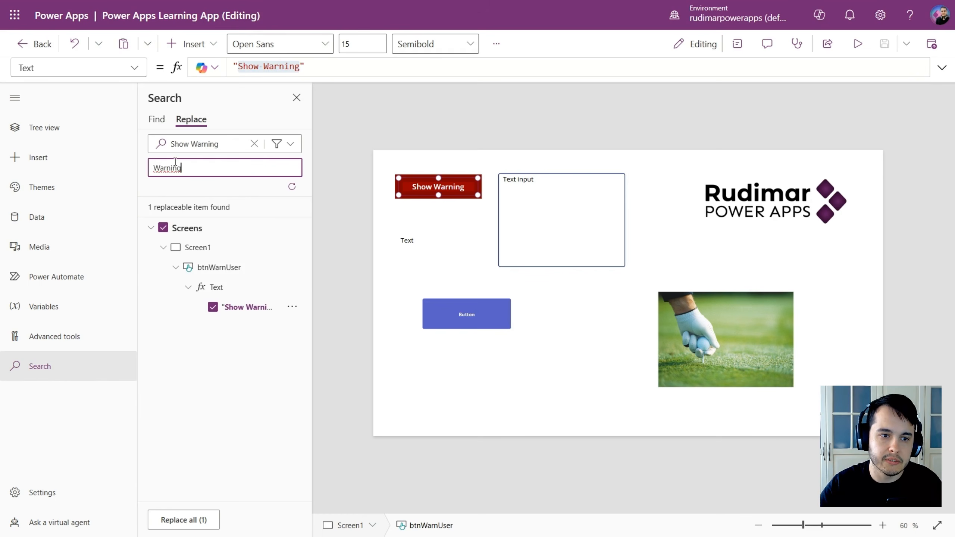
{"action": "left_click", "coordinate": [181, 520]}
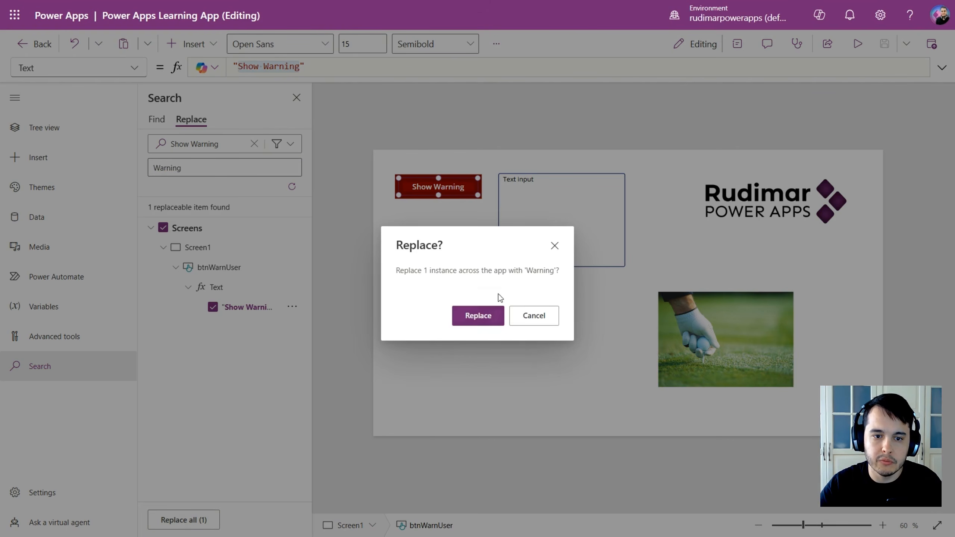
{"action": "left_click", "coordinate": [475, 321]}
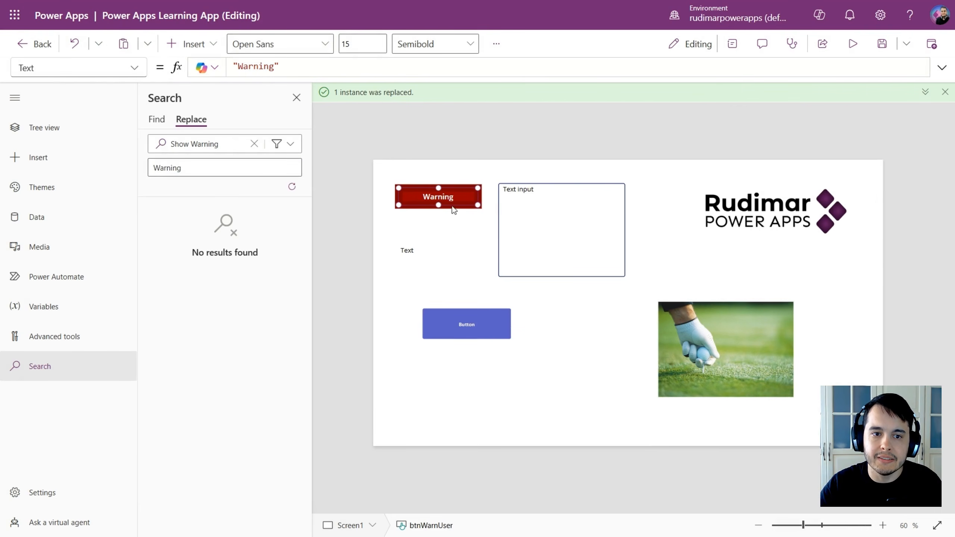
{"action": "left_click", "coordinate": [945, 92]}
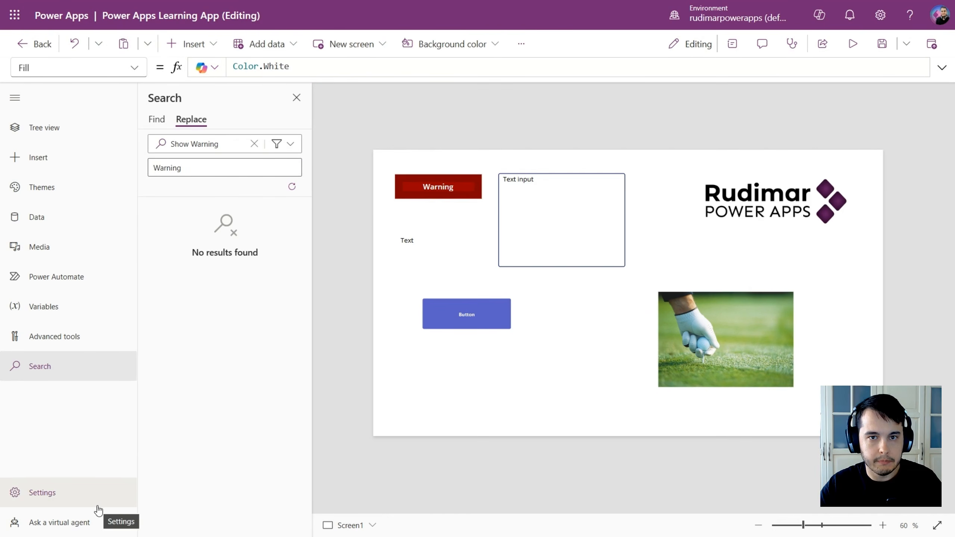
Review the Updates and General sections of the app settings.
{"action": "left_click", "coordinate": [49, 493]}
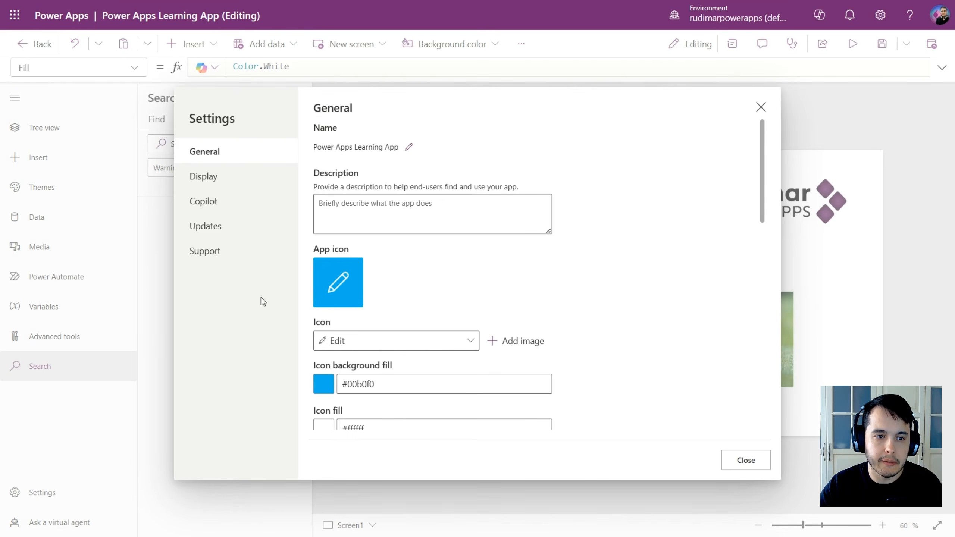
{"action": "left_click", "coordinate": [214, 228]}
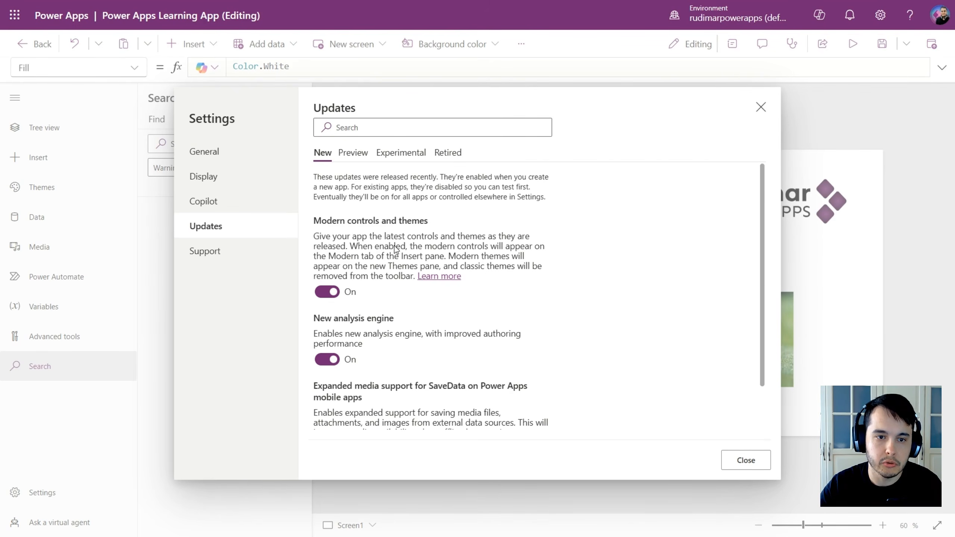
{"action": "left_click", "coordinate": [239, 152]}
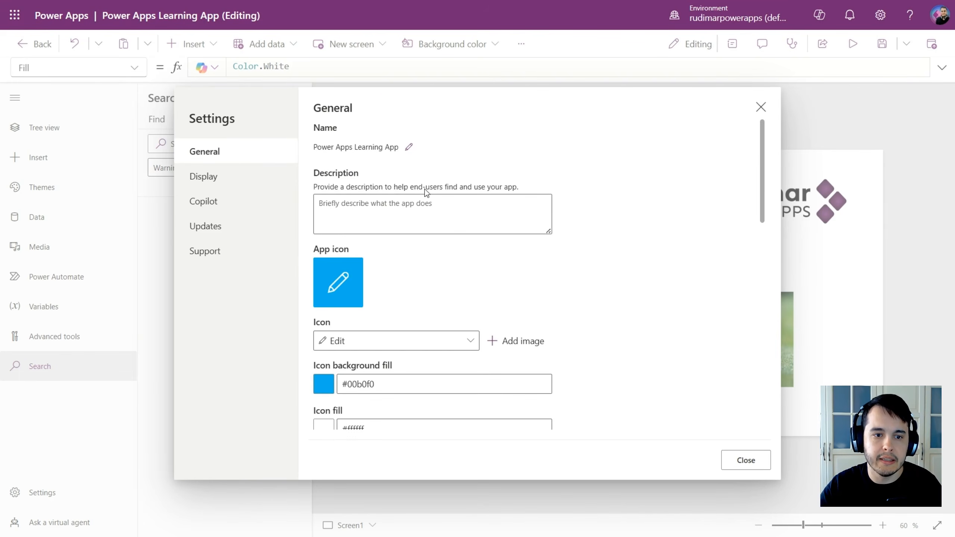
Review the icon and auto save options in the General settings and the orientation and size options in the Display settings.
{"action": "scroll", "coordinate": [342, 286], "scroll_direction": "down", "scroll_amount": 2}
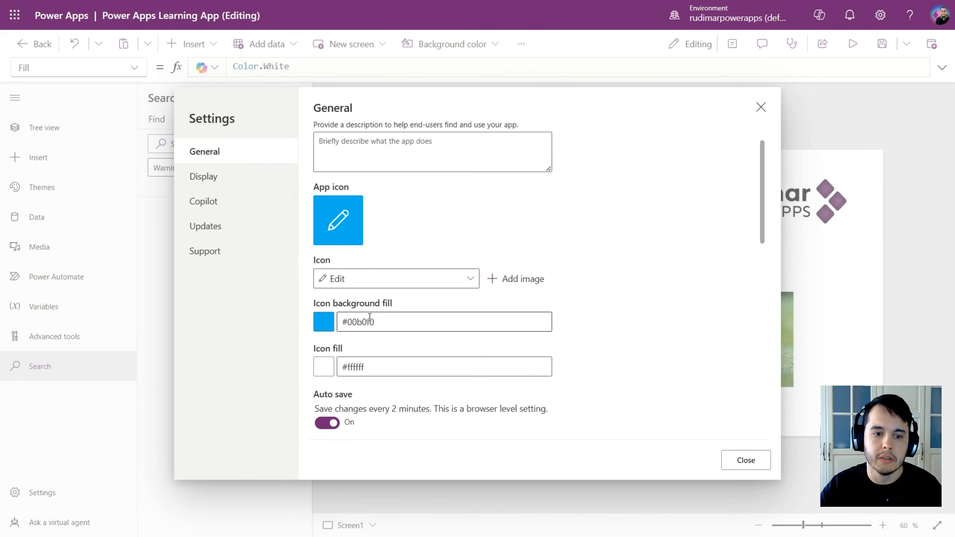
{"action": "scroll", "coordinate": [366, 316], "scroll_direction": "down", "scroll_amount": 3}
{"action": "left_click", "coordinate": [242, 184]}
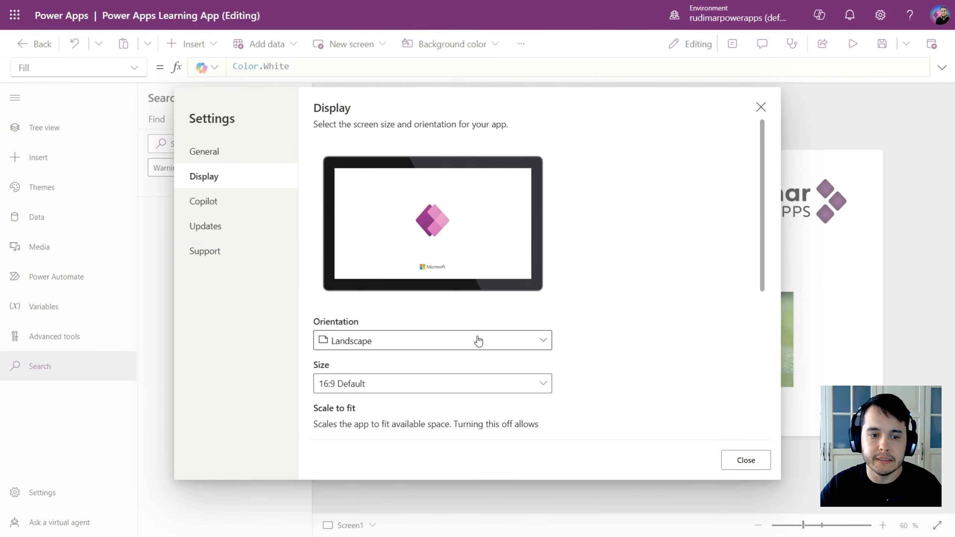
{"action": "scroll", "coordinate": [477, 339], "scroll_direction": "down", "scroll_amount": 3}
{"action": "scroll", "coordinate": [497, 329], "scroll_direction": "down", "scroll_amount": 2}
Review the Copilot, Updates and Support sections of the app settings and close the settings.
{"action": "left_click", "coordinate": [210, 202]}
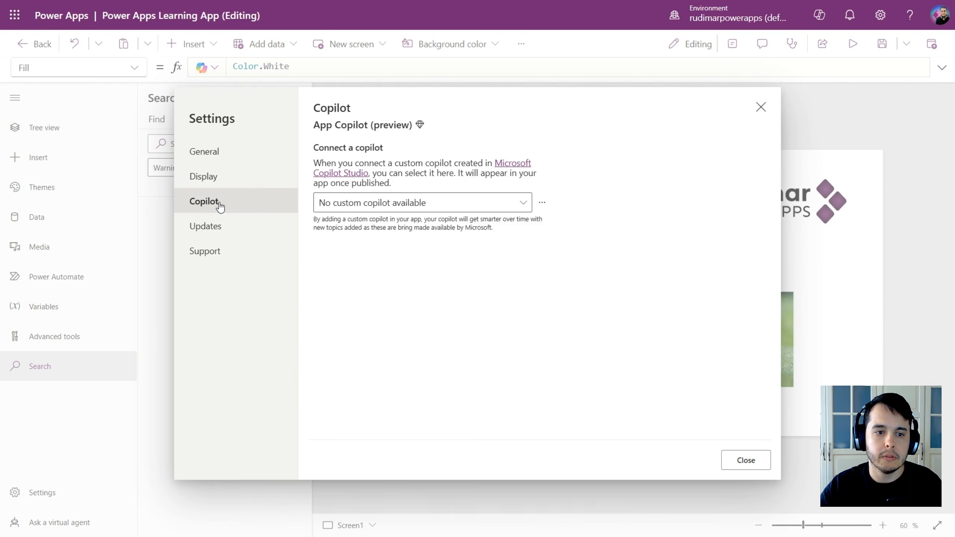
{"action": "left_click", "coordinate": [230, 228]}
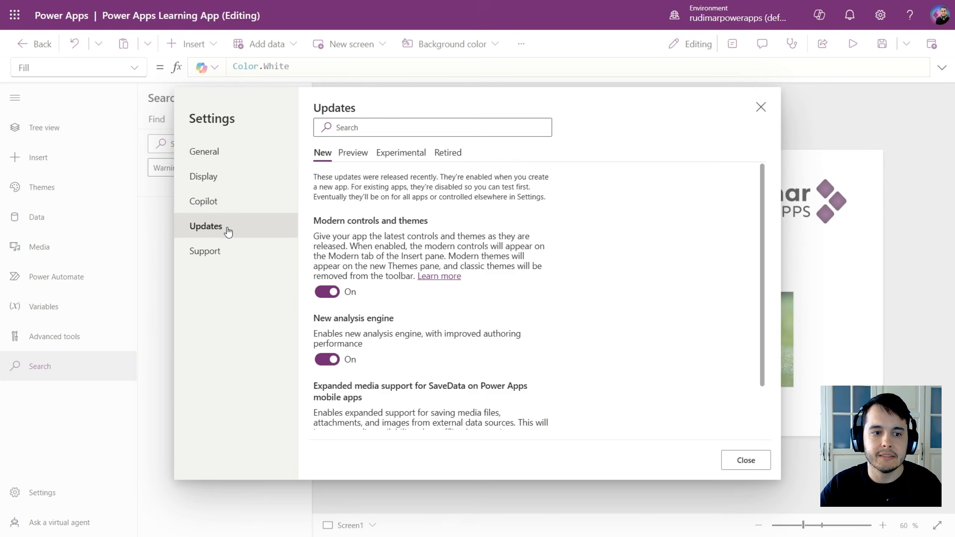
{"action": "scroll", "coordinate": [466, 263], "scroll_direction": "down", "scroll_amount": 1}
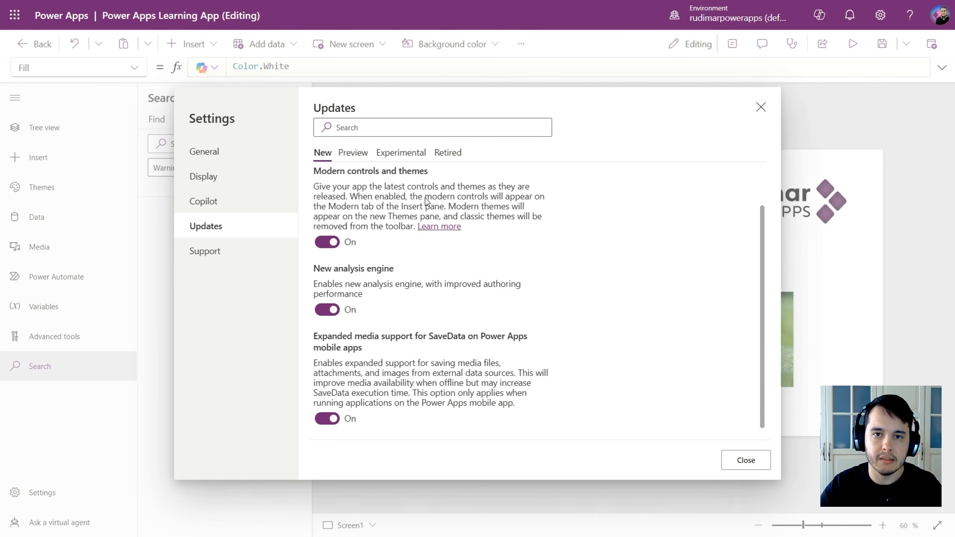
{"action": "left_click", "coordinate": [245, 250]}
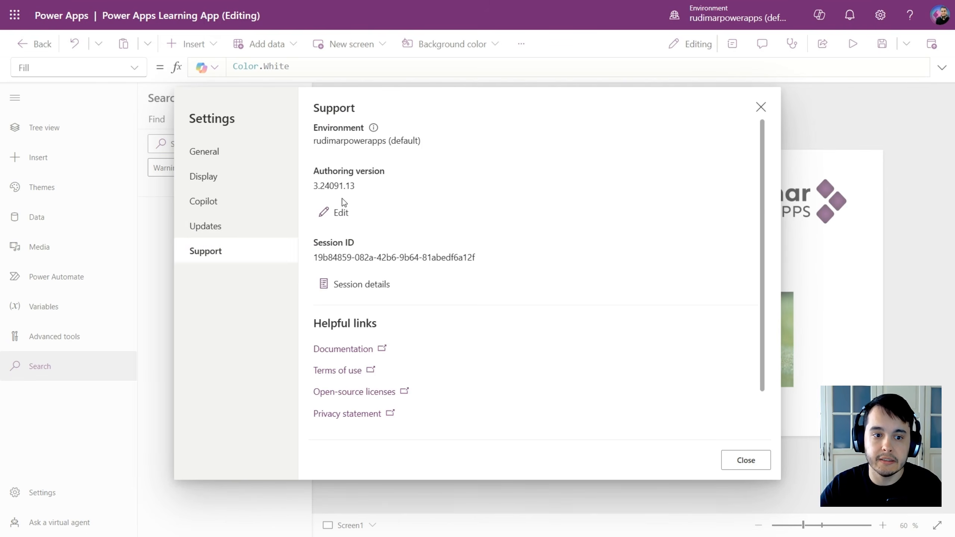
{"action": "left_click", "coordinate": [760, 108]}
Open the virtual agent chat to view its help topics and close it.
{"action": "left_click", "coordinate": [39, 528]}
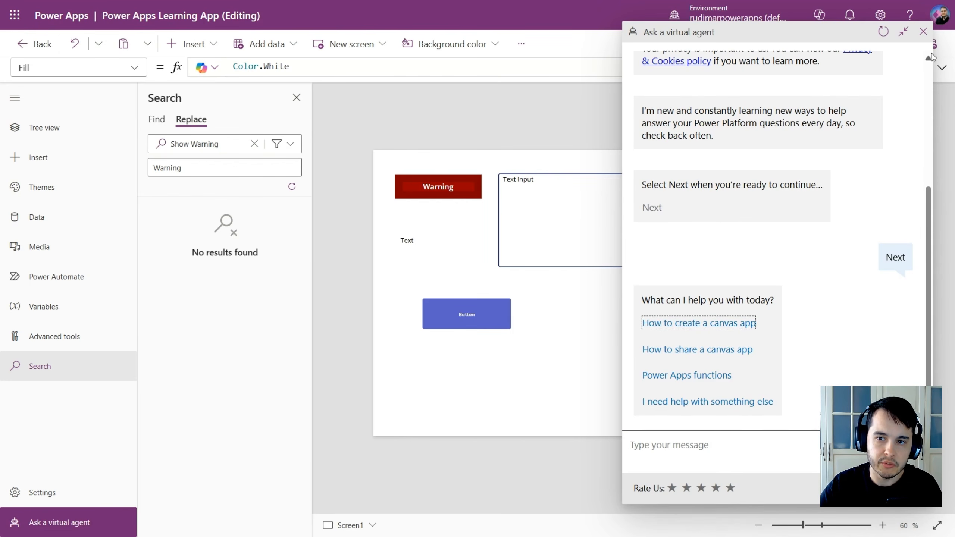
{"action": "left_click", "coordinate": [924, 32]}
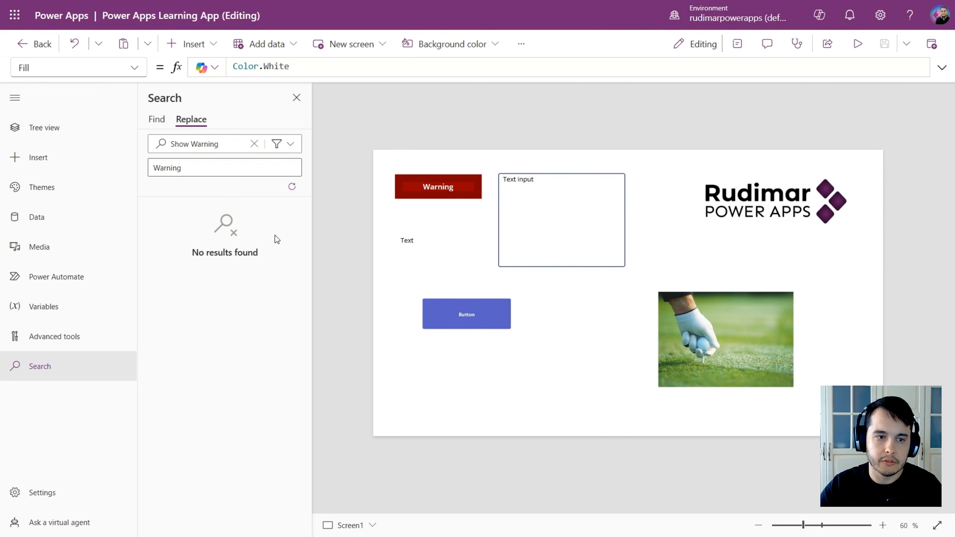